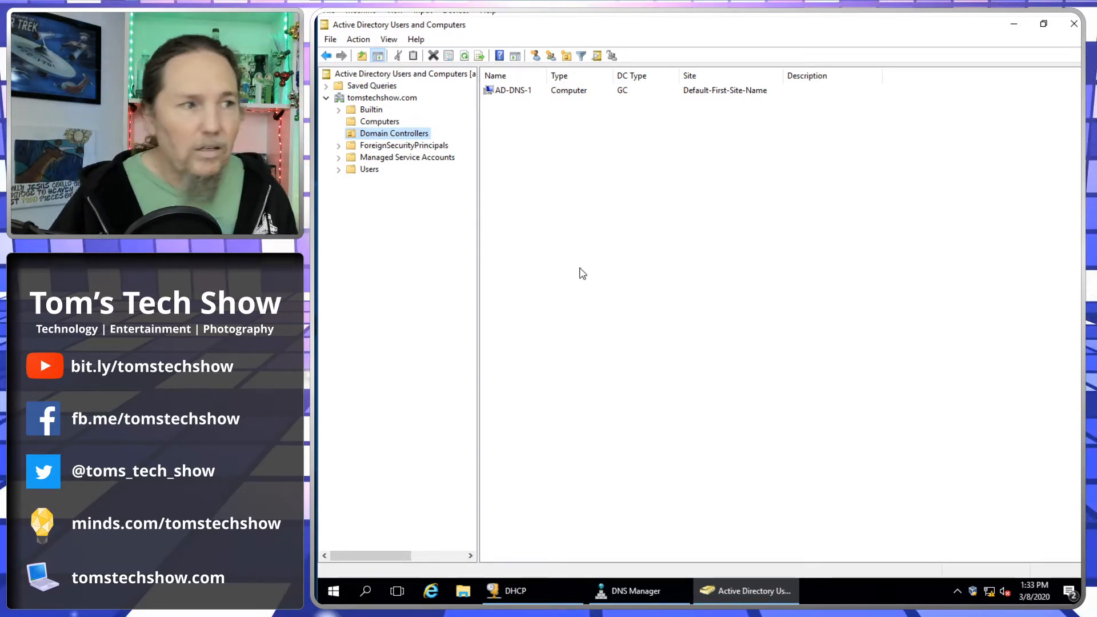
# - Show the tomstechshow.com Users container with the Name column widened
pyautogui.click(381, 98)
pyautogui.rightClick(381, 98)
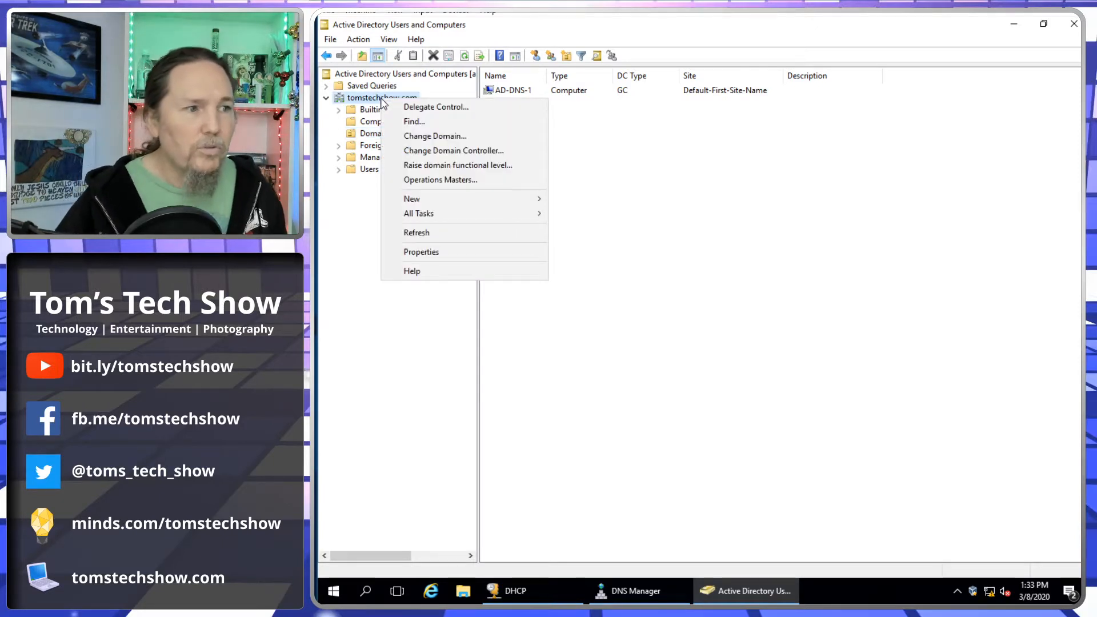
pyautogui.click(360, 169)
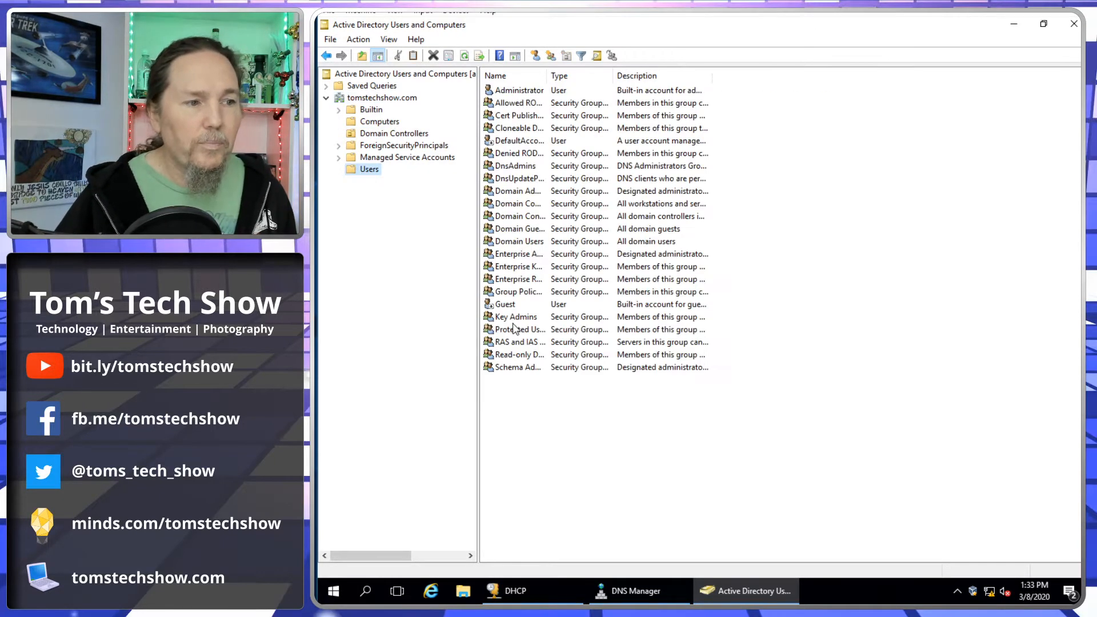
pyautogui.moveTo(546, 74); pyautogui.dragTo(602, 77)
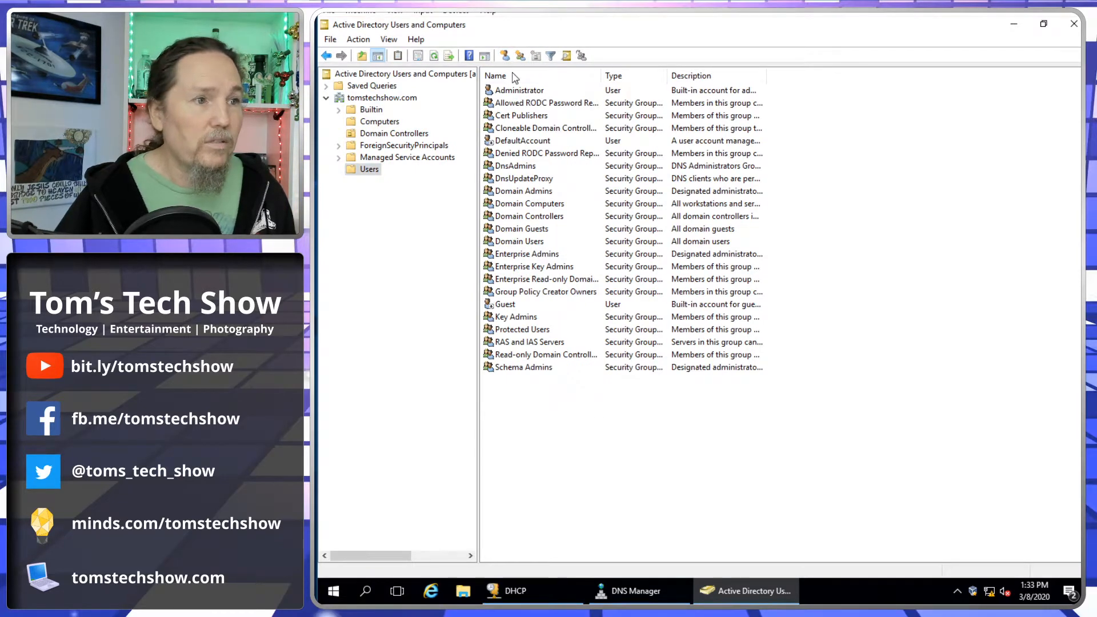
# - Start a new user named Domain Join with logon name domjoin
pyautogui.click(505, 56)
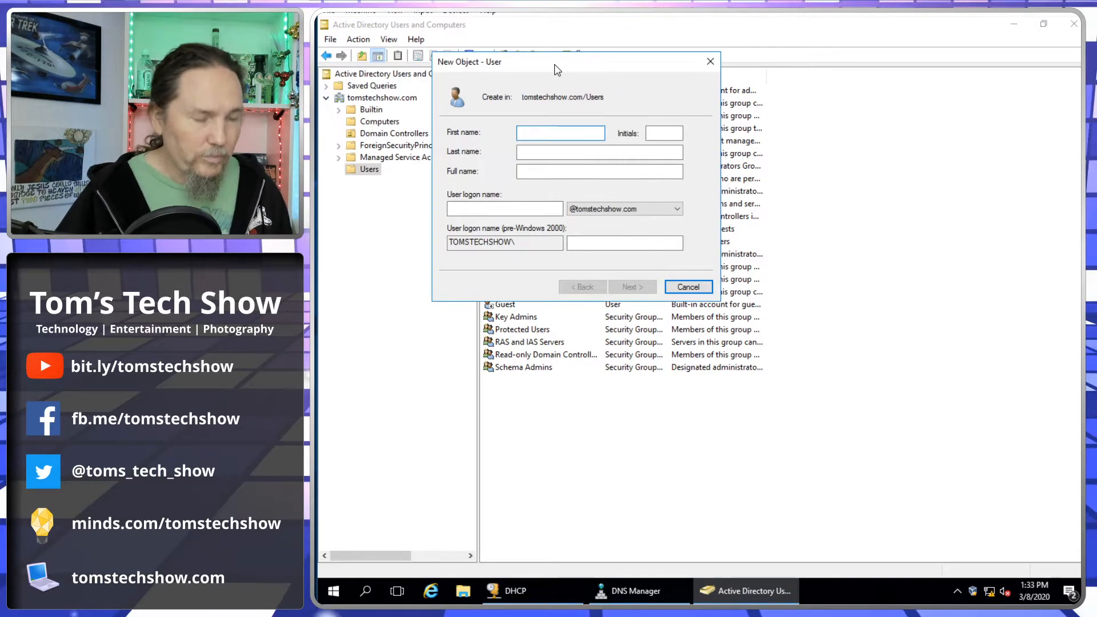
pyautogui.write('Domain')
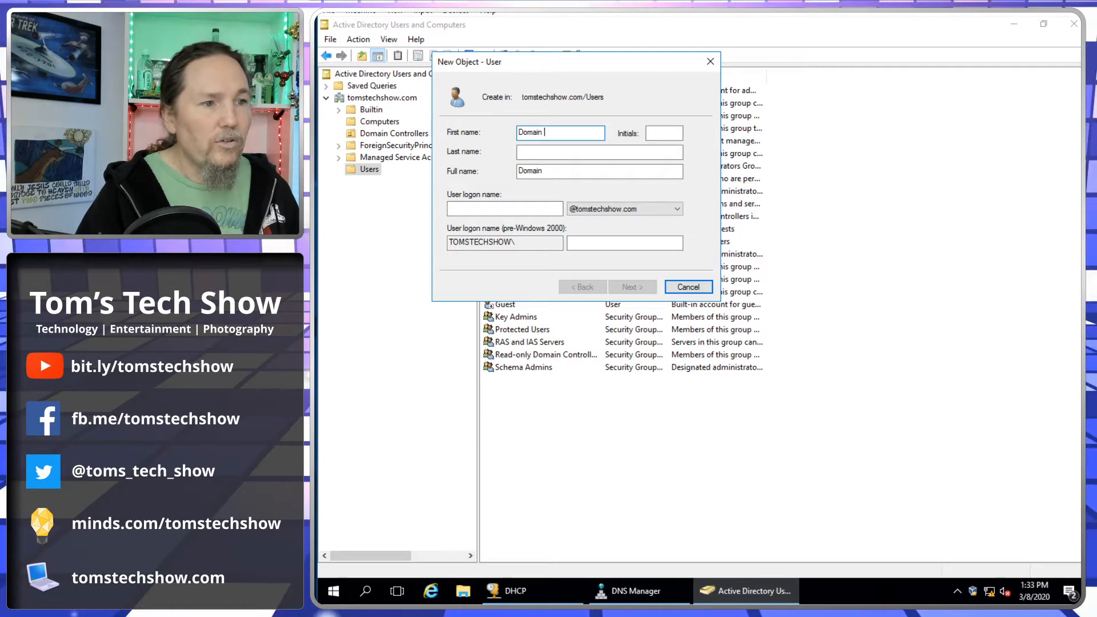
pyautogui.press('Tab')
pyautogui.press('Tab')
pyautogui.write('Join')
pyautogui.press('Tab')
pyautogui.press('Tab')
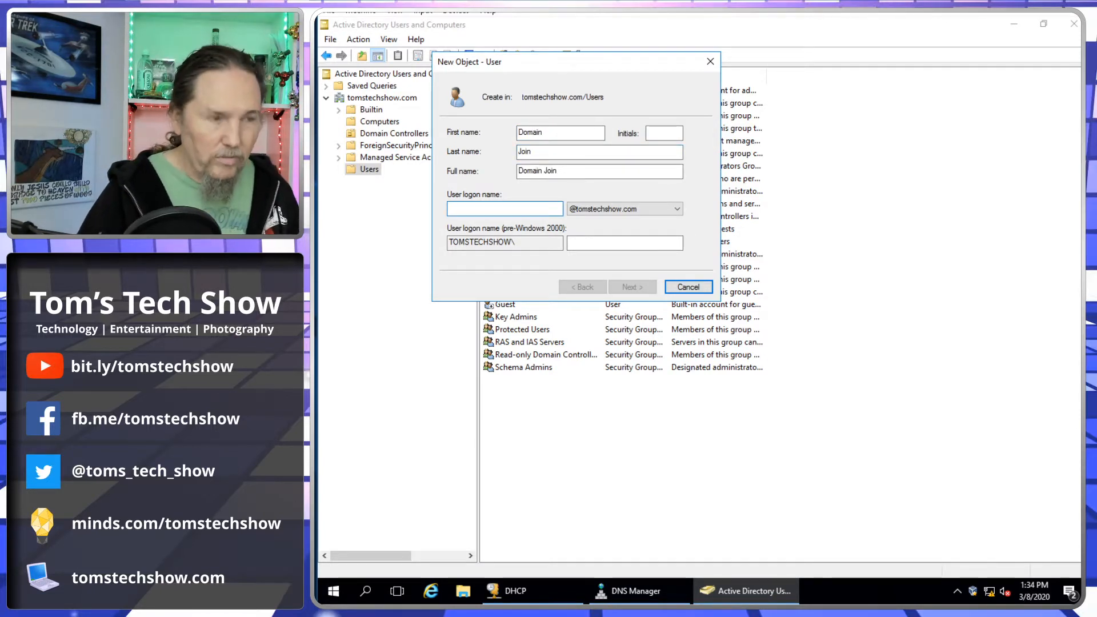
pyautogui.write('domjoin')
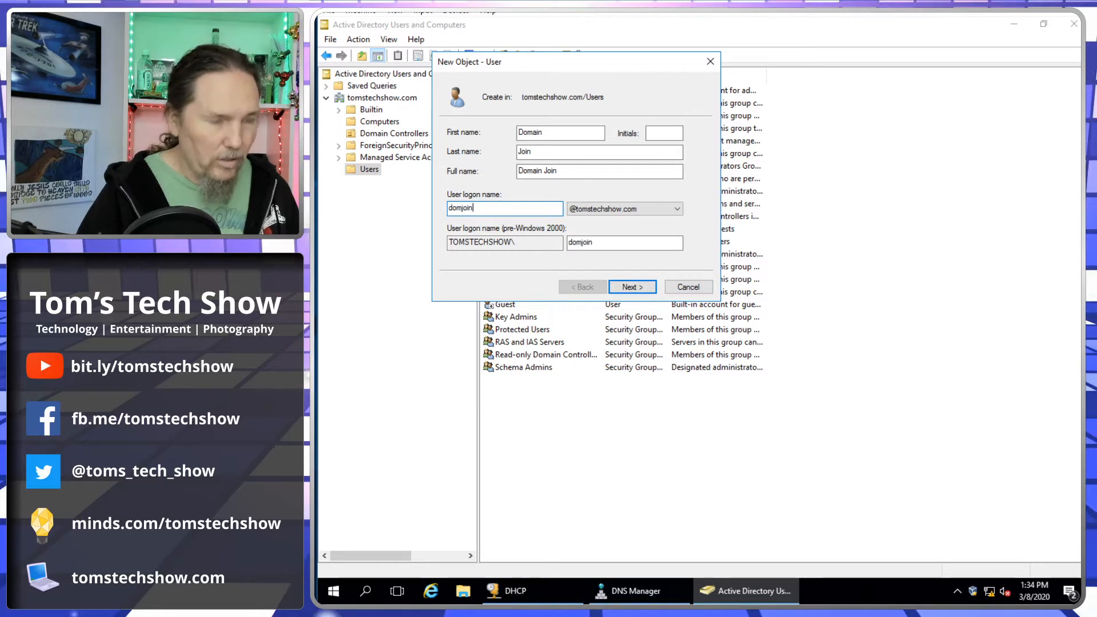
# - Give Domain Join a password that never expires with no forced change, and finish
pyautogui.click(634, 288)
pyautogui.click(503, 175)
pyautogui.click(473, 209)
pyautogui.click(565, 134)
pyautogui.write('••••••••••')
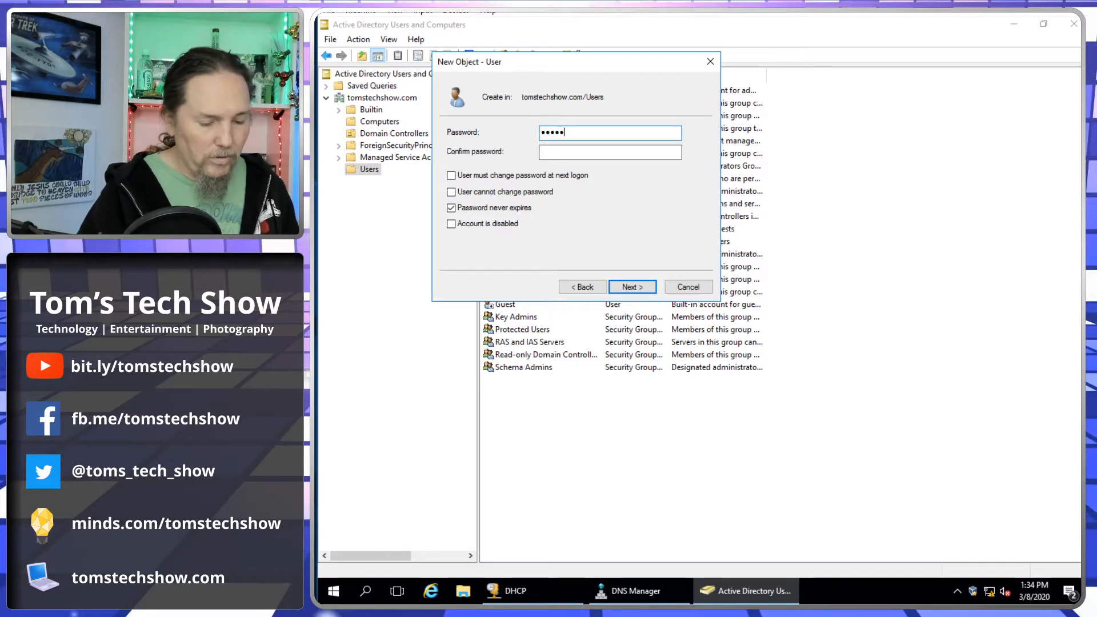
pyautogui.press('Tab')
pyautogui.write('••••••••••')
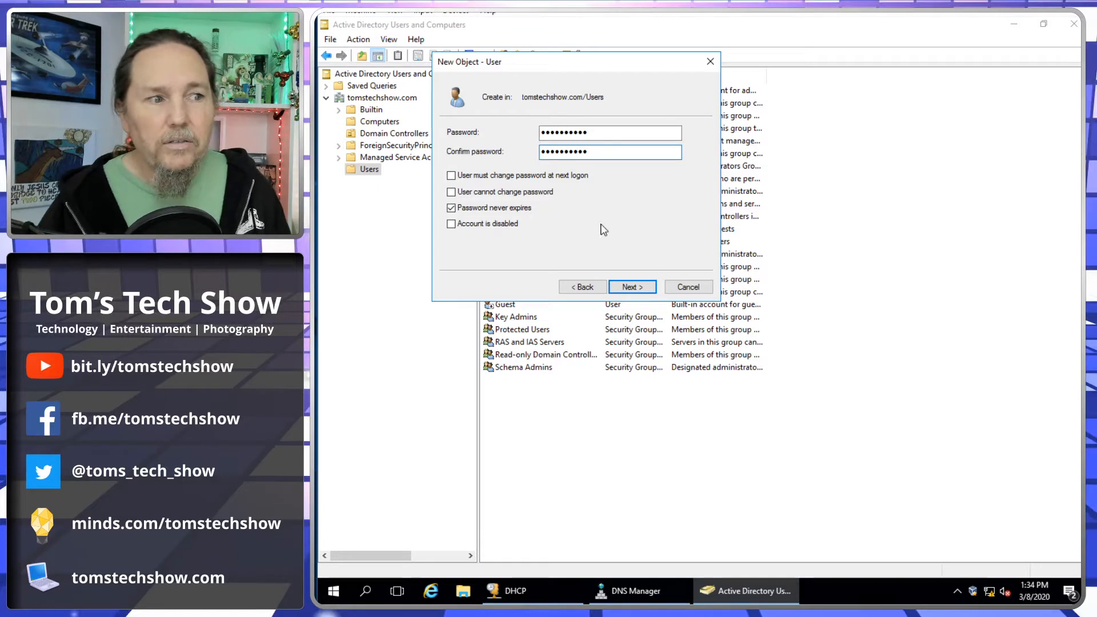
pyautogui.click(629, 288)
pyautogui.click(629, 288)
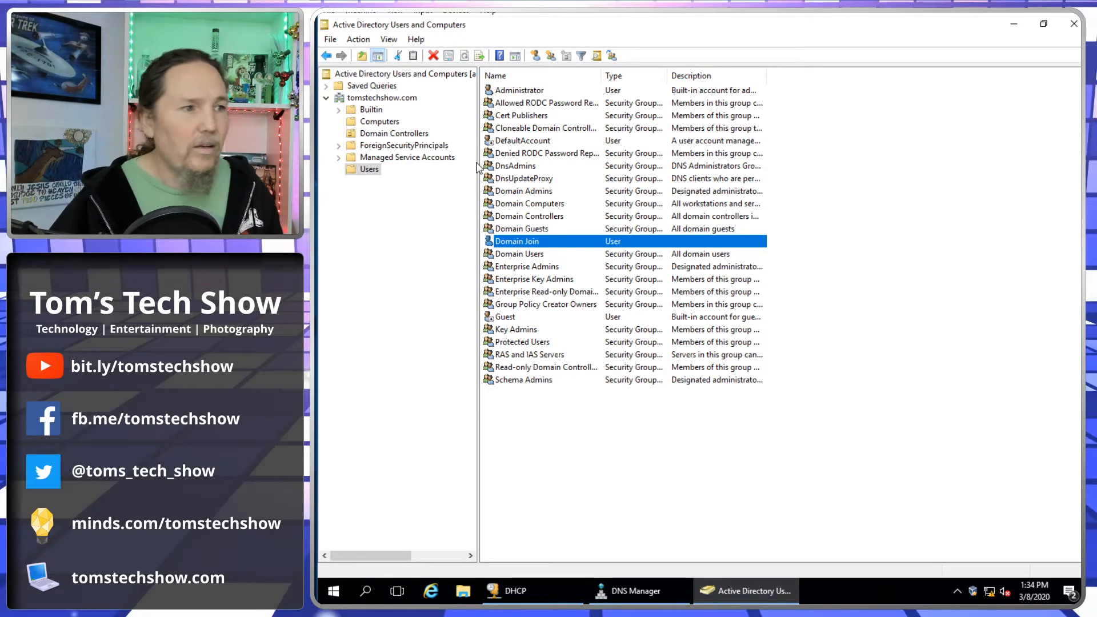
# - Start delegating control of tomstechshow.com and add domjoin as the delegate
pyautogui.click(372, 100)
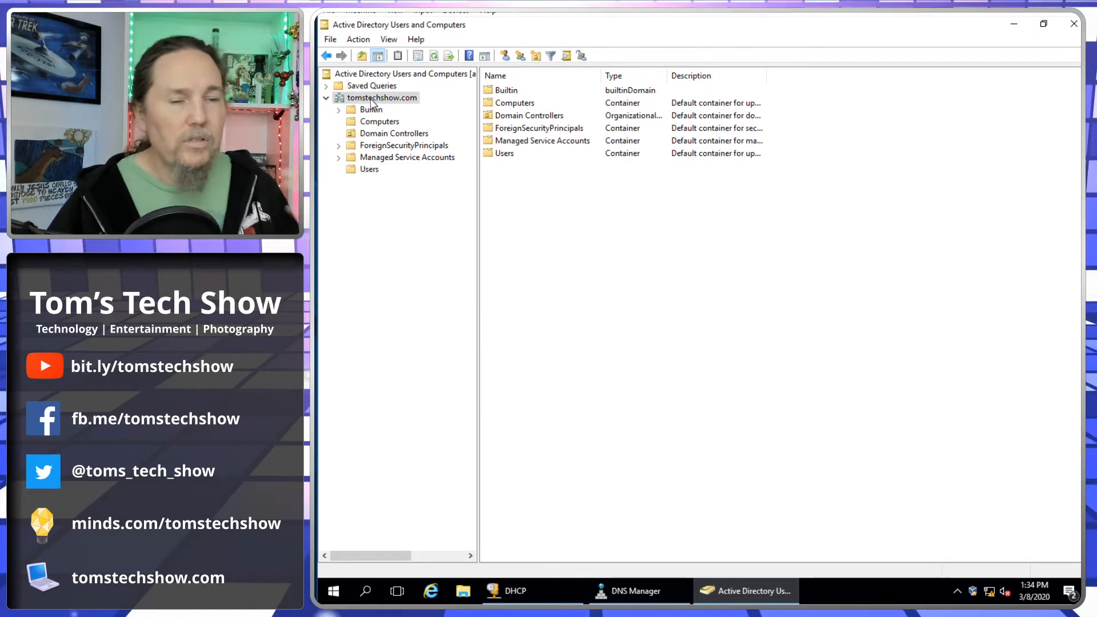
pyautogui.rightClick(372, 101)
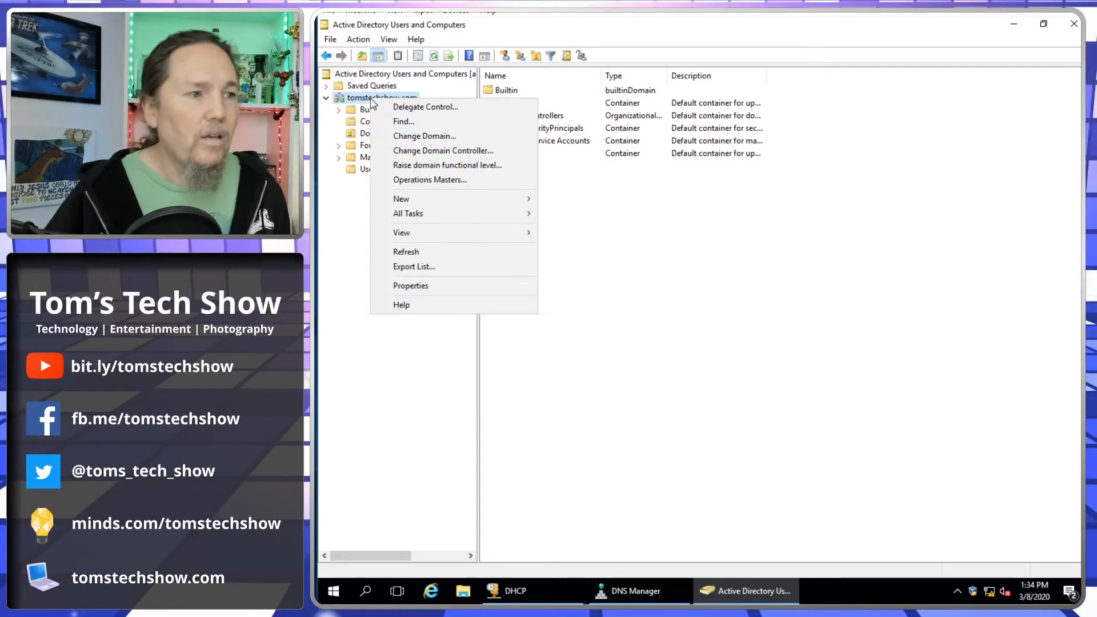
pyautogui.click(406, 106)
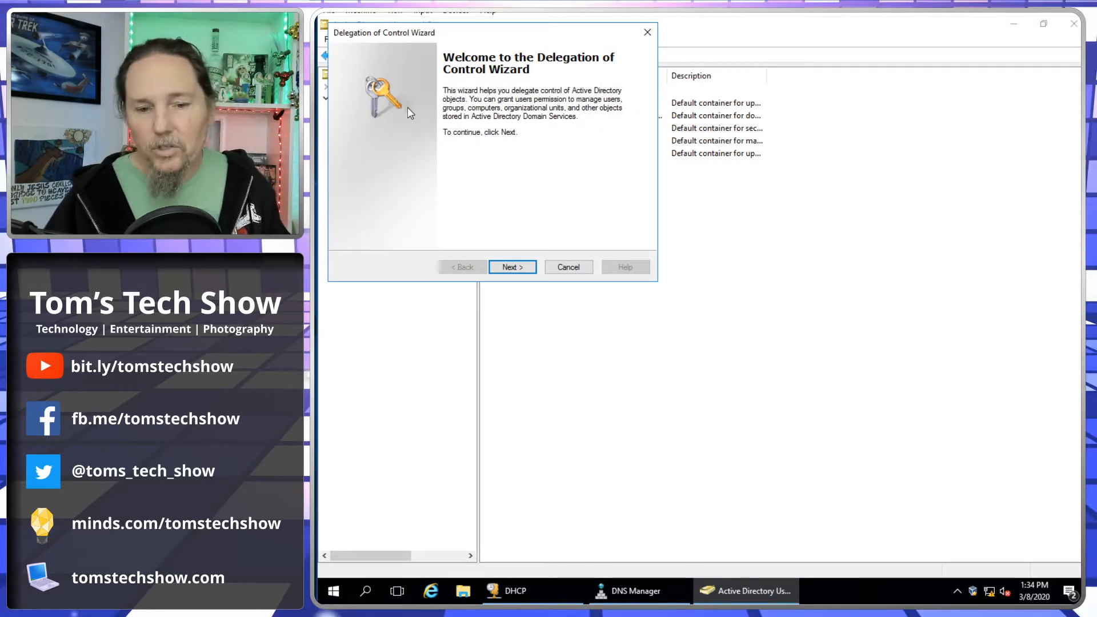
pyautogui.click(514, 268)
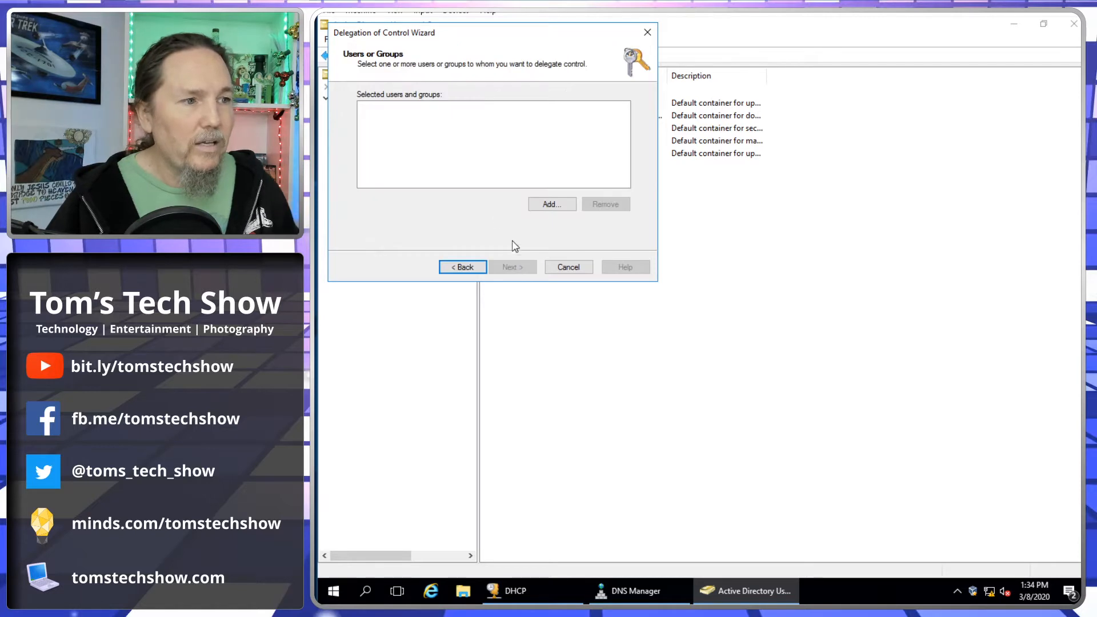
pyautogui.click(549, 204)
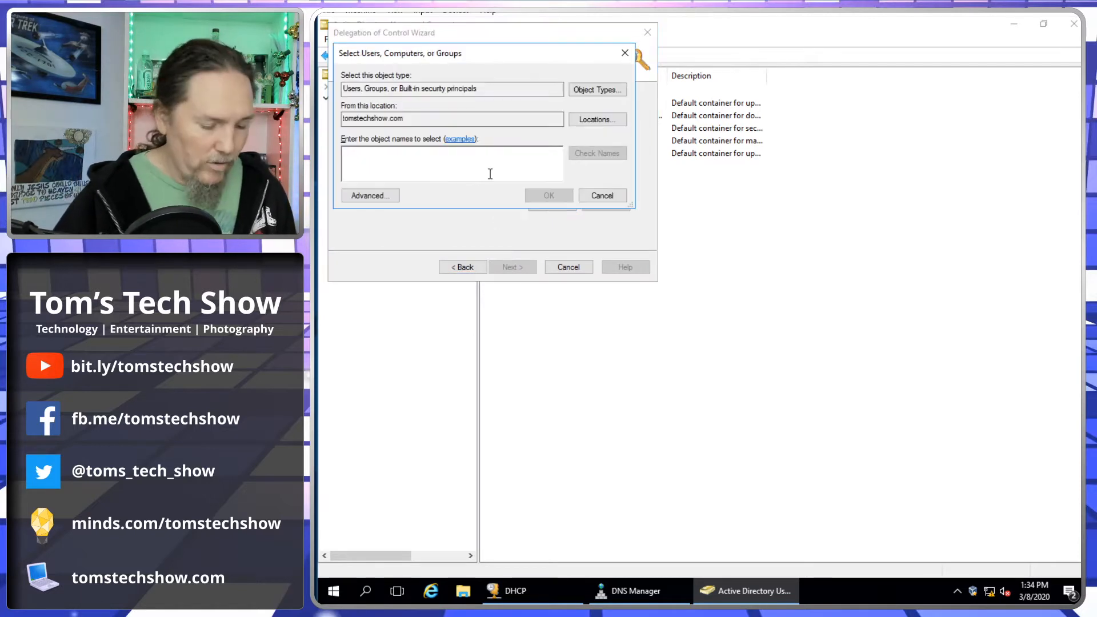
pyautogui.write('domjoin')
pyautogui.press('Return')
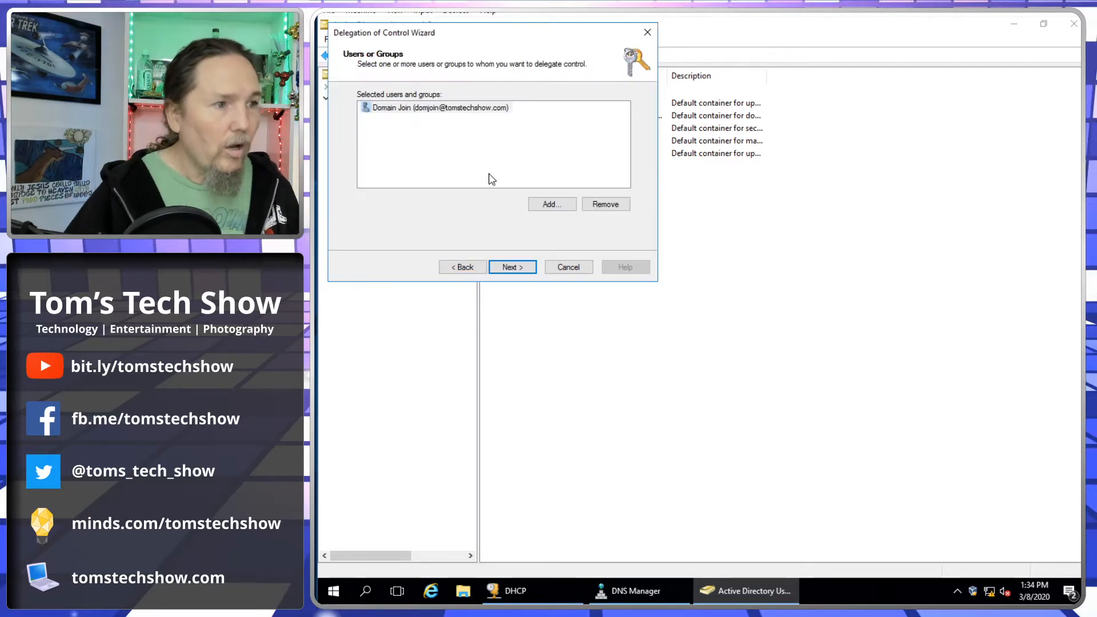
# - Delegate the 'Join a computer to the domain' task, finish, and show the Users container
pyautogui.click(512, 267)
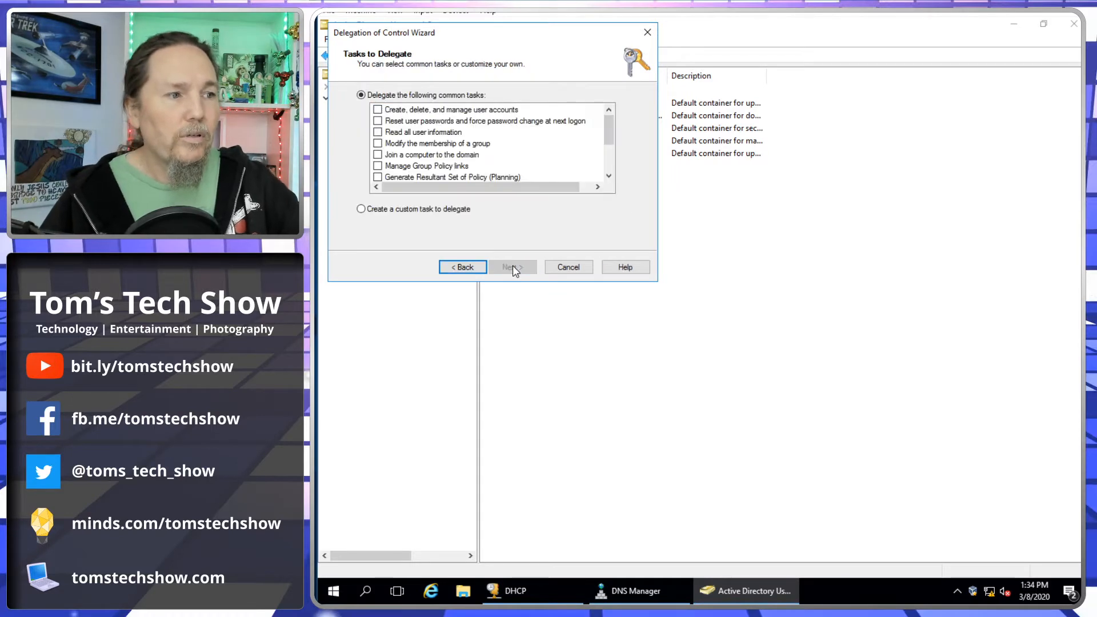
pyautogui.scroll(-2, 513, 151)
pyautogui.scroll(1, 475, 153)
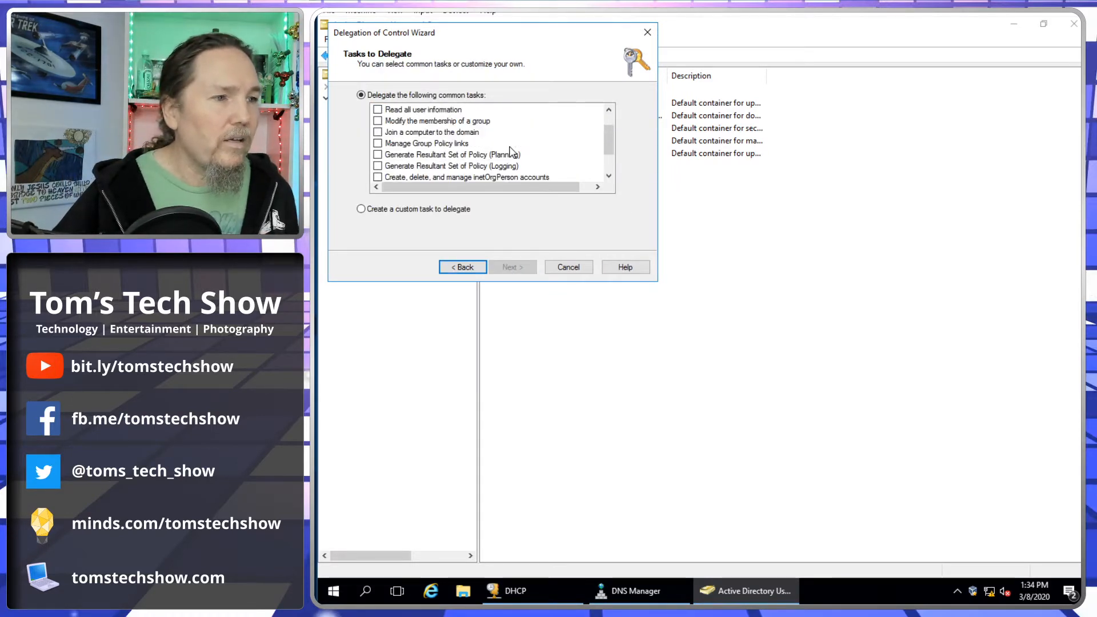
pyautogui.click(377, 133)
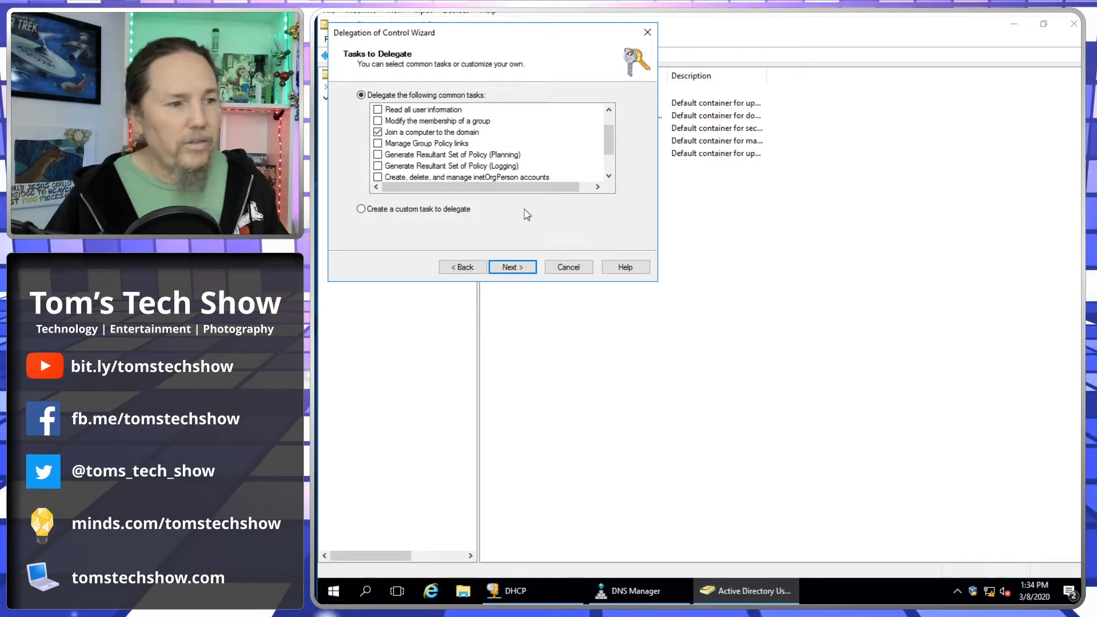
pyautogui.click(512, 269)
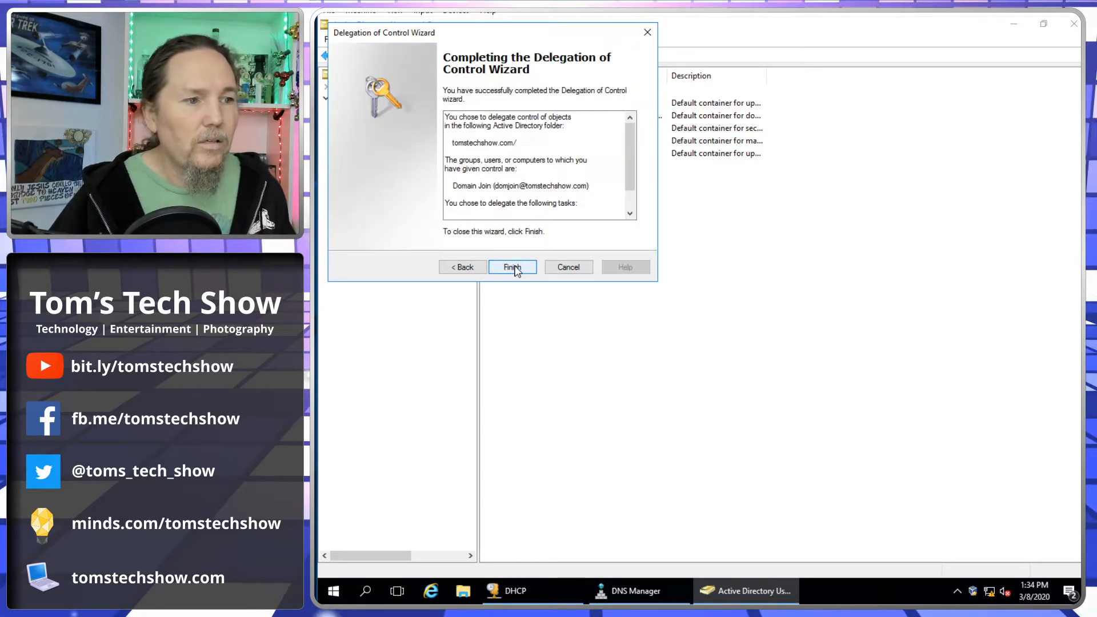
pyautogui.click(512, 268)
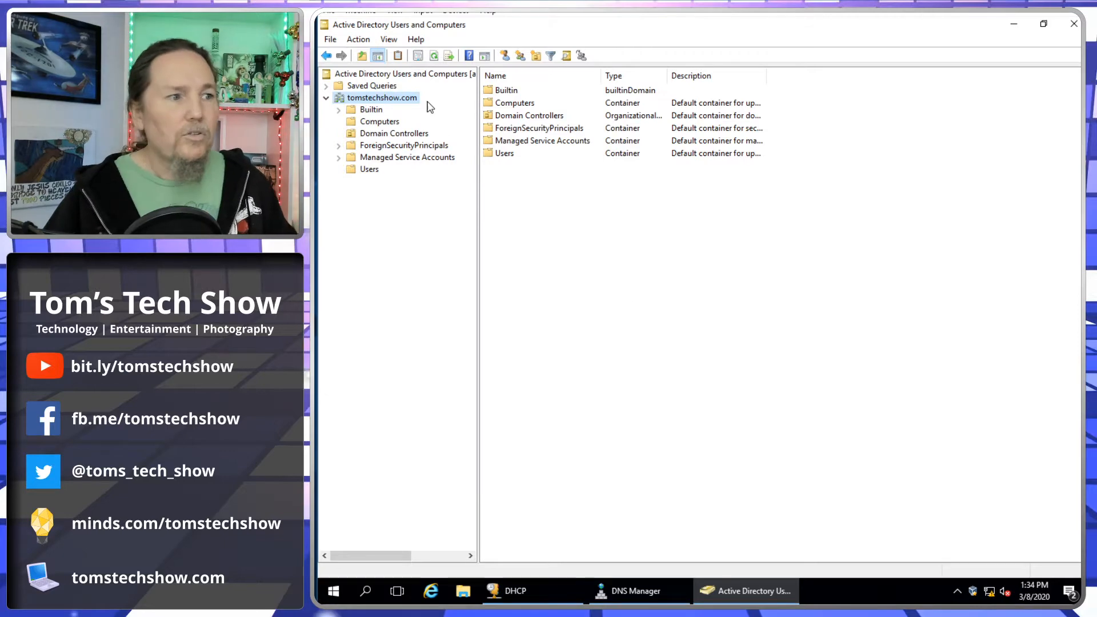
pyautogui.click(364, 170)
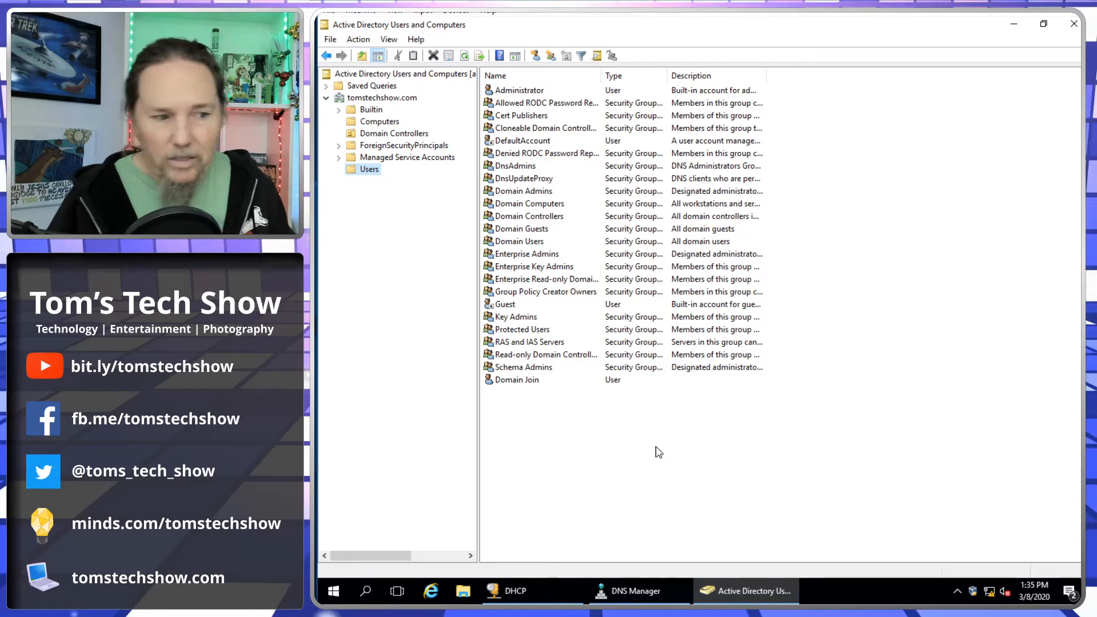
# - Switch from the server to the Windows 10 client machine
pyautogui.moveTo(706, 613)
pyautogui.click(658, 599)
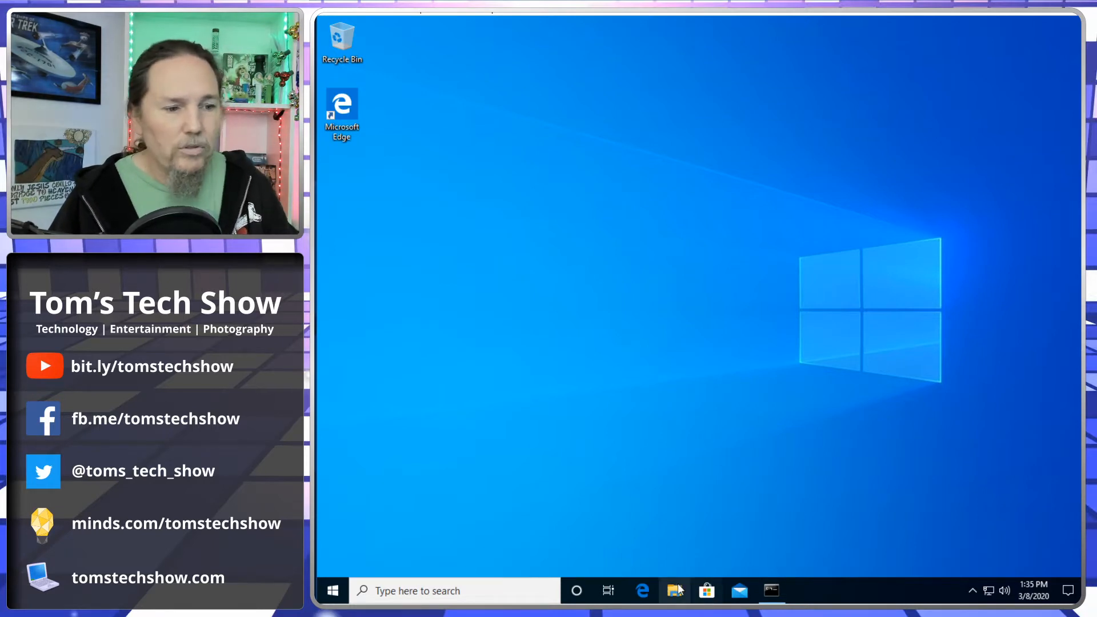
# - From This PC's properties, reach the Computer Name/Domain Changes dialog for CLIENT-01
pyautogui.press('super+e')
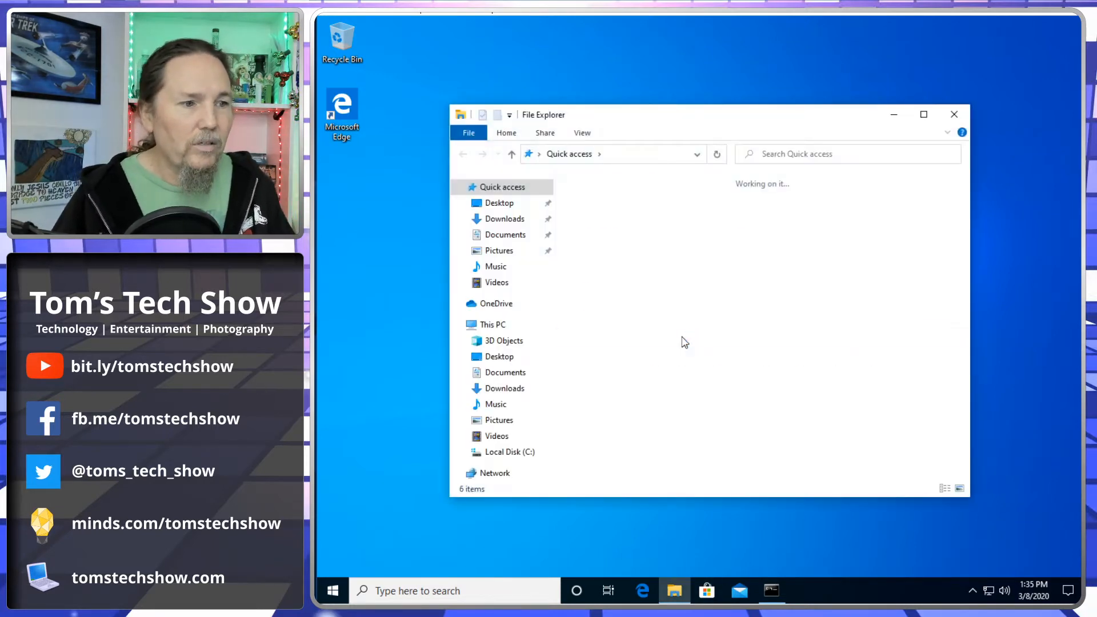
pyautogui.rightClick(497, 329)
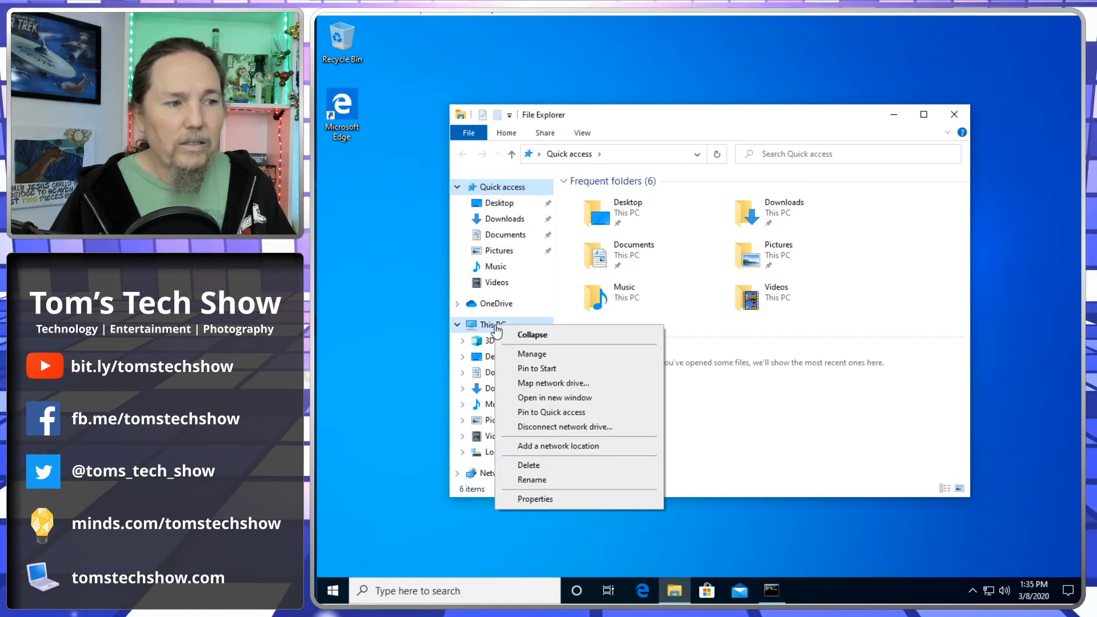
pyautogui.click(535, 499)
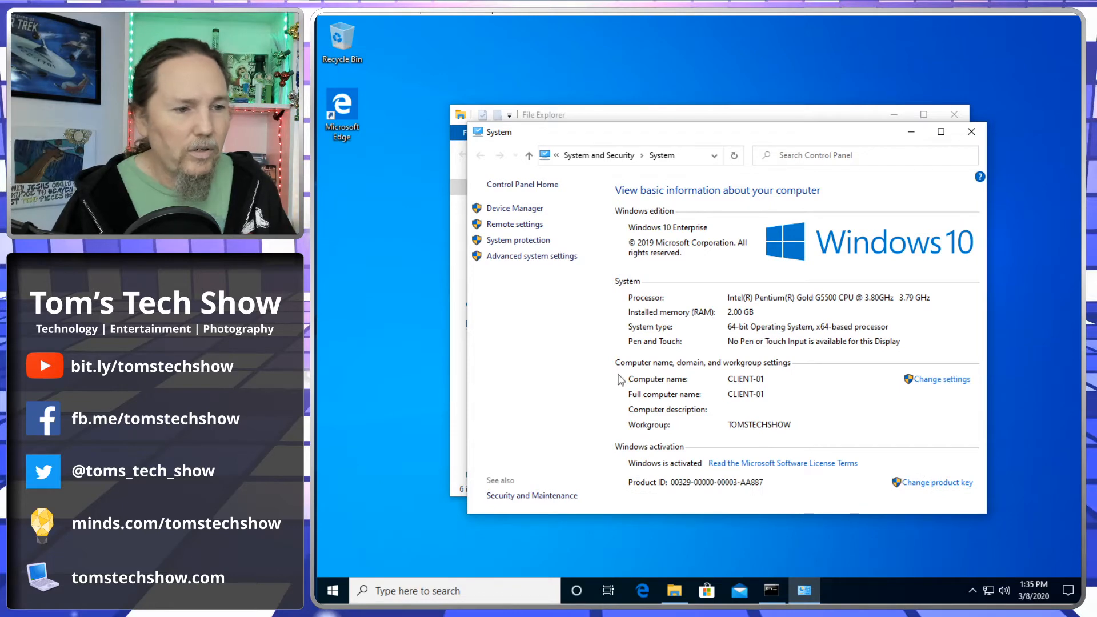
pyautogui.click(940, 380)
pyautogui.moveTo(508, 47); pyautogui.dragTo(654, 96)
pyautogui.click(686, 281)
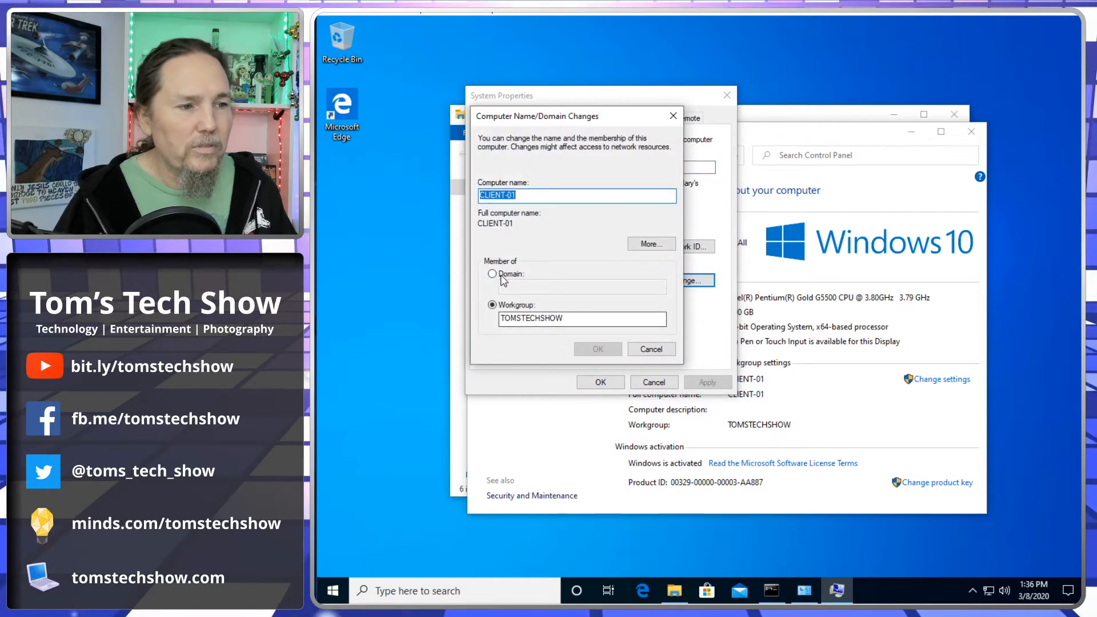
# - Join CLIENT-01 to the tomstechshow.com domain using the domjoin account credentials
pyautogui.click(502, 278)
pyautogui.click(514, 286)
pyautogui.write('tomstechshow.com')
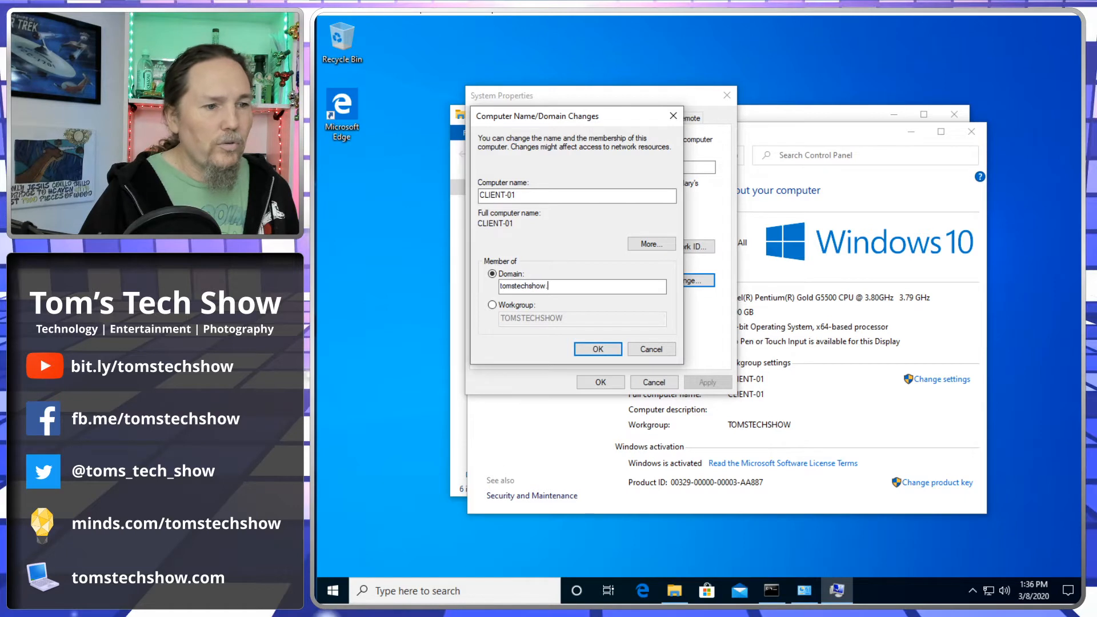
pyautogui.press('Return')
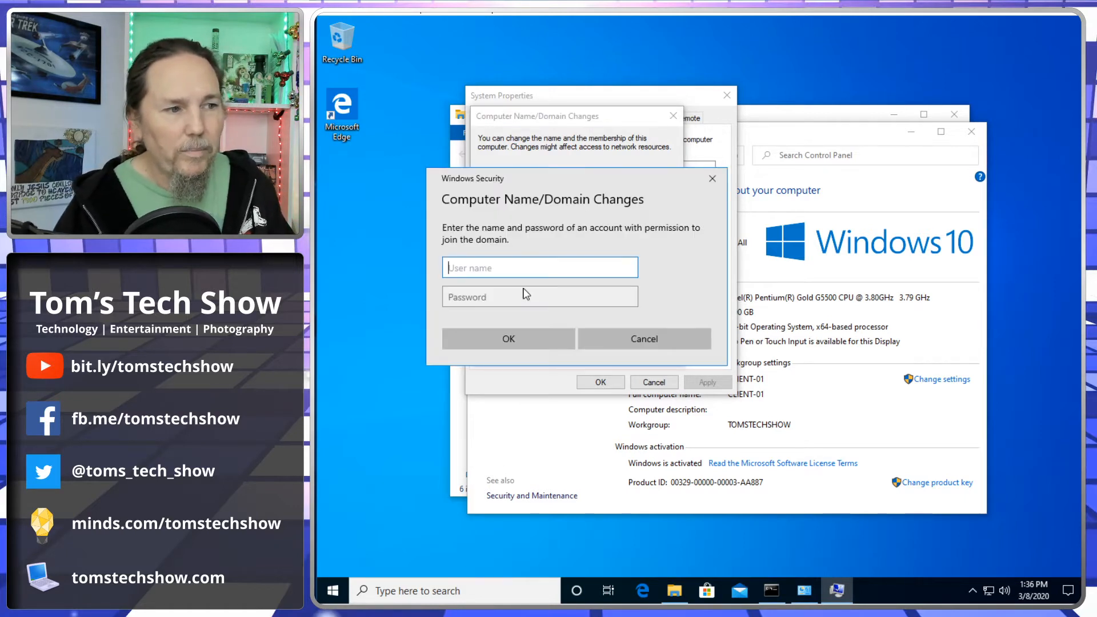
pyautogui.write('do')
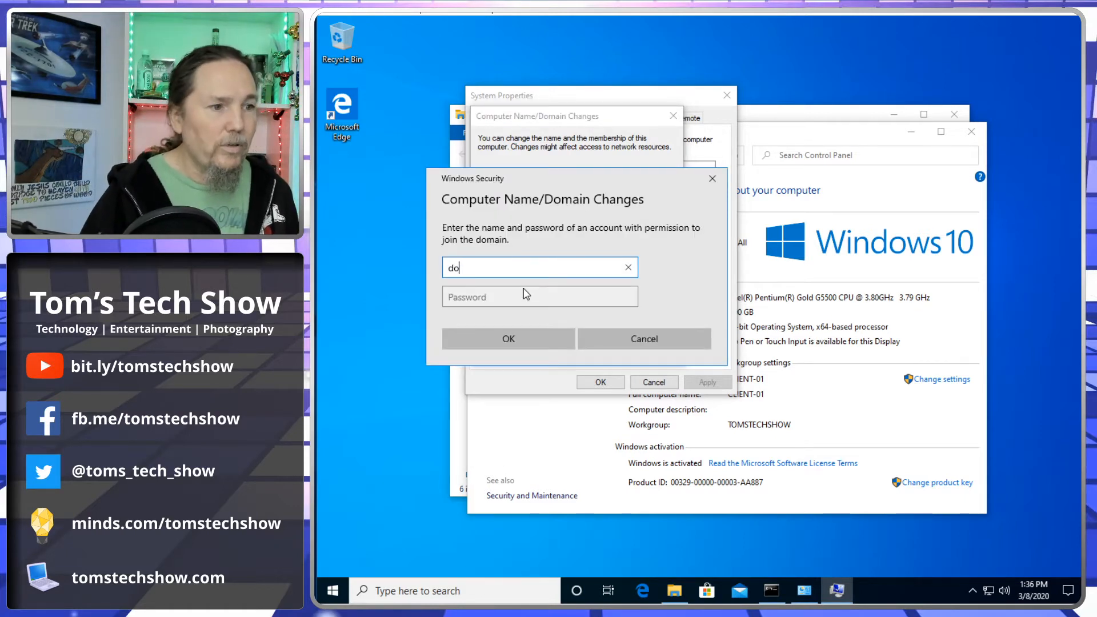
pyautogui.write('mjoin')
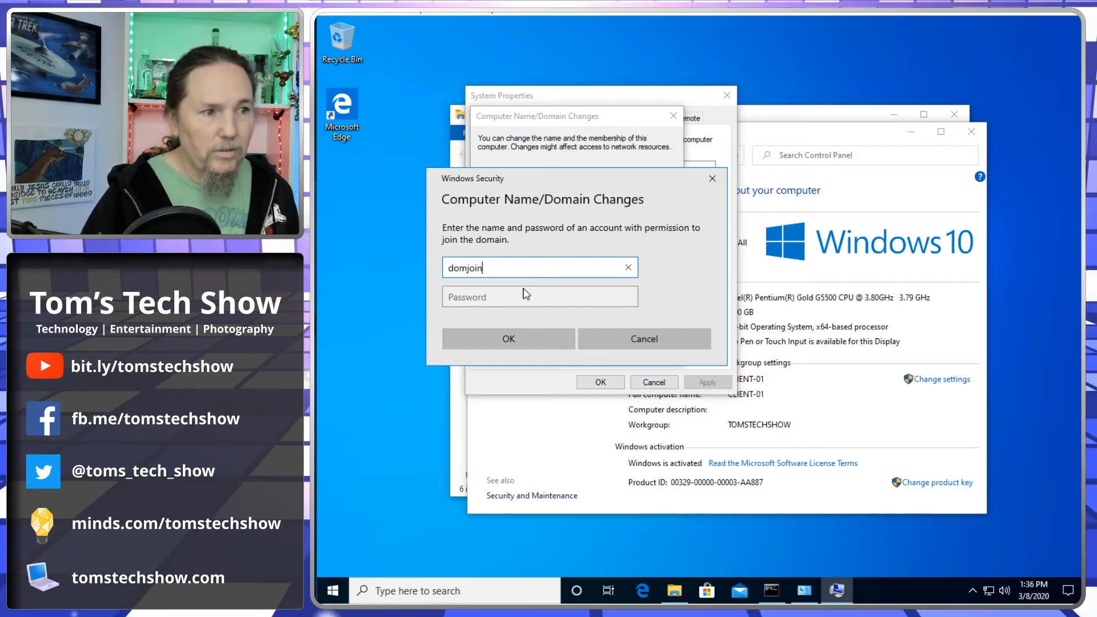
pyautogui.press('Tab')
pyautogui.write('••••••••')
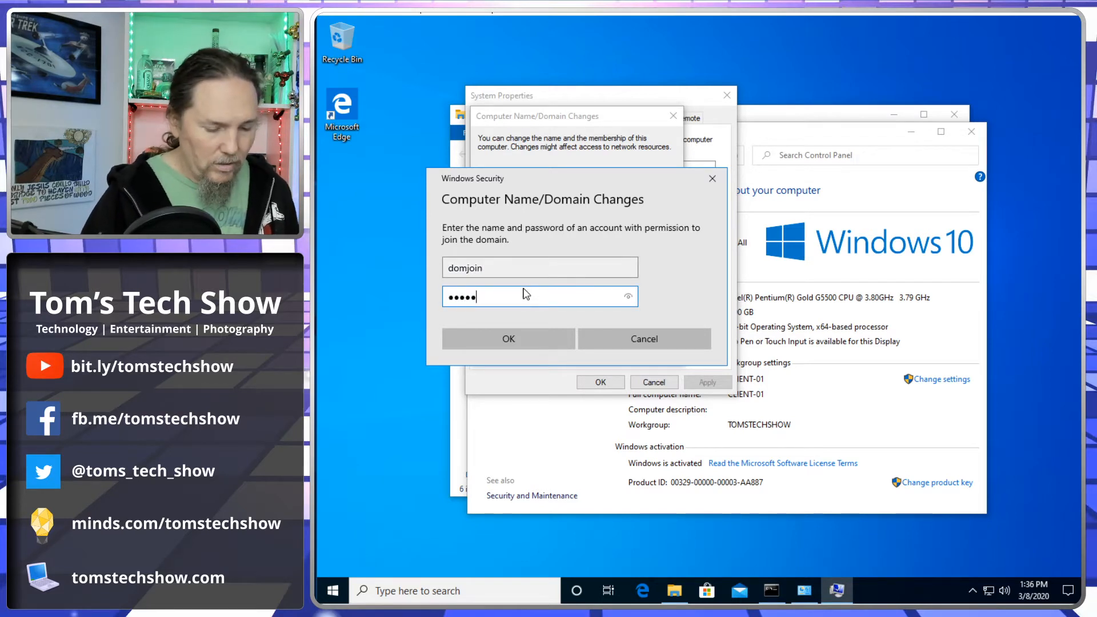
pyautogui.write('••')
pyautogui.click(494, 339)
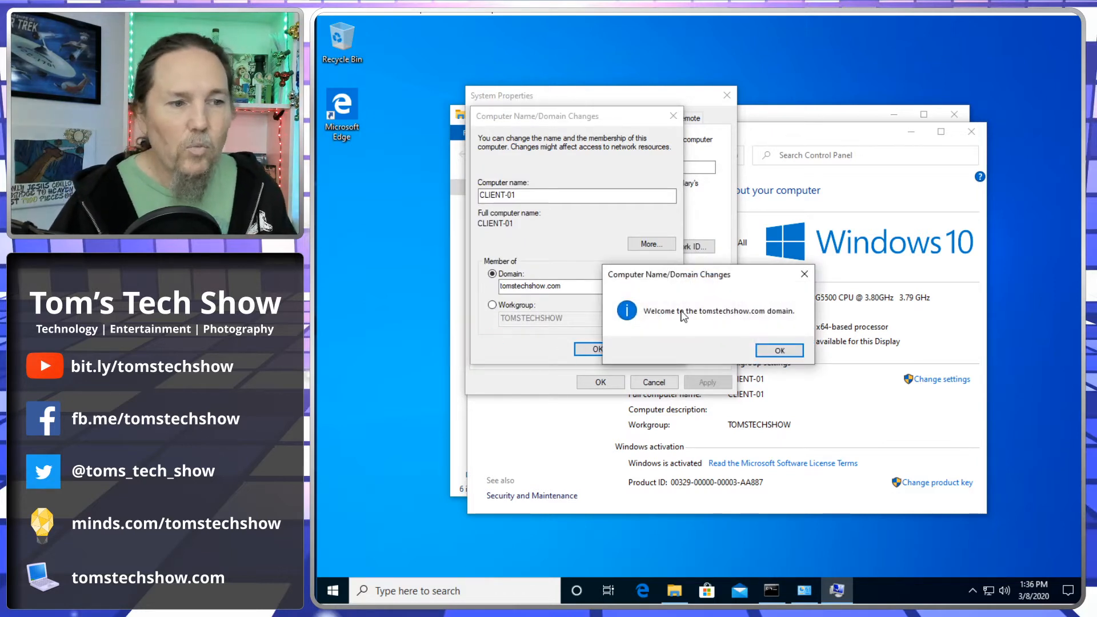
# - Dismiss the domain welcome and restart notices, then restart the client now
pyautogui.click(781, 351)
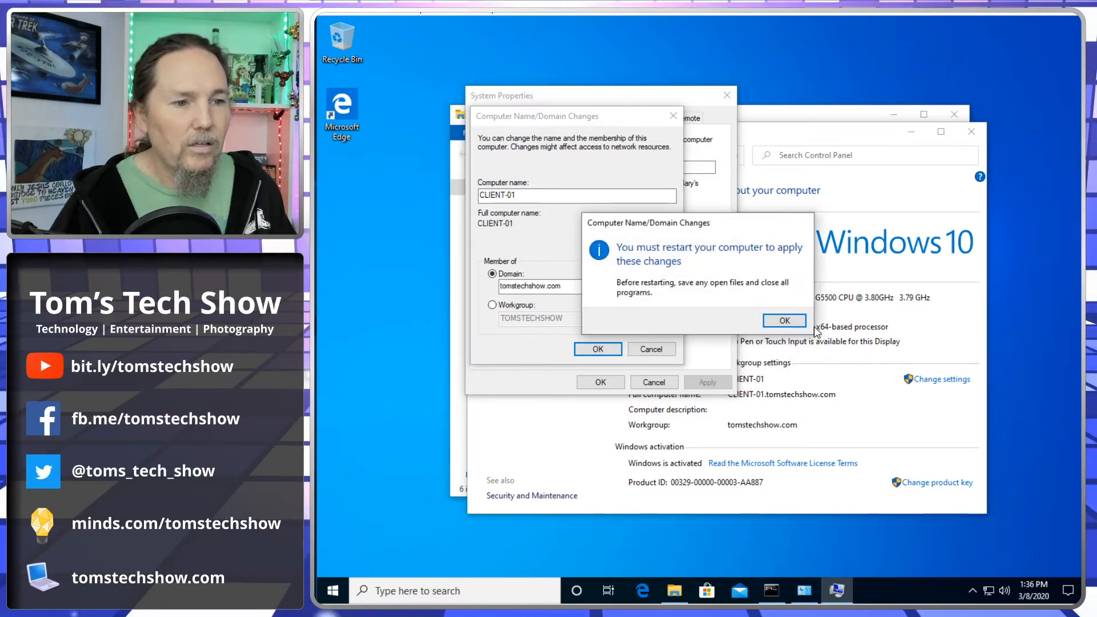
pyautogui.click(785, 321)
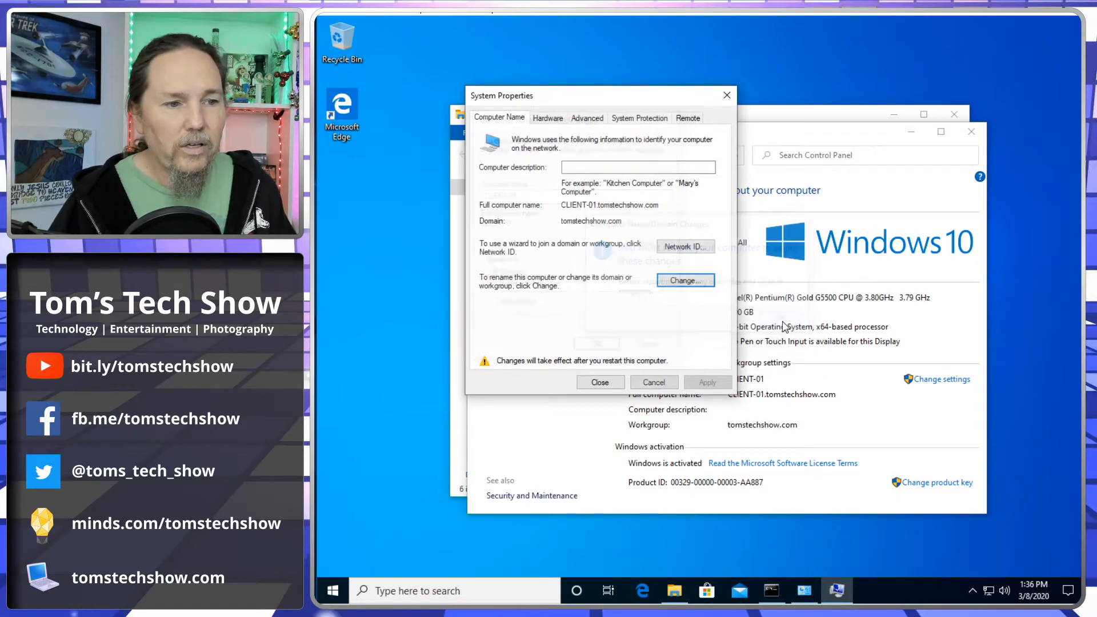
pyautogui.click(599, 381)
pyautogui.click(707, 315)
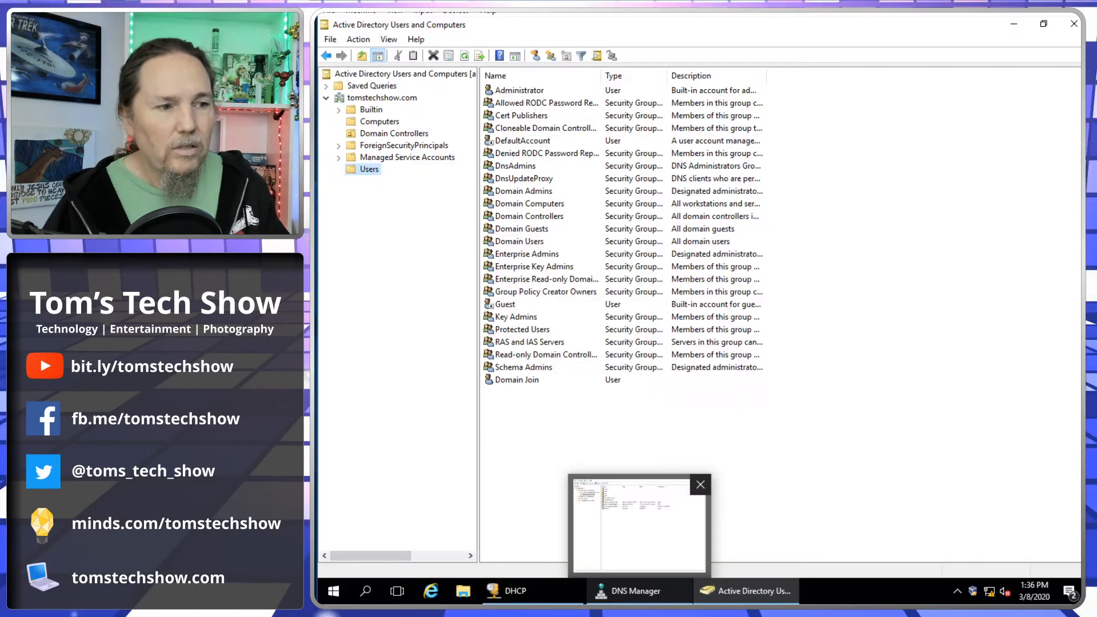
pyautogui.click(511, 381)
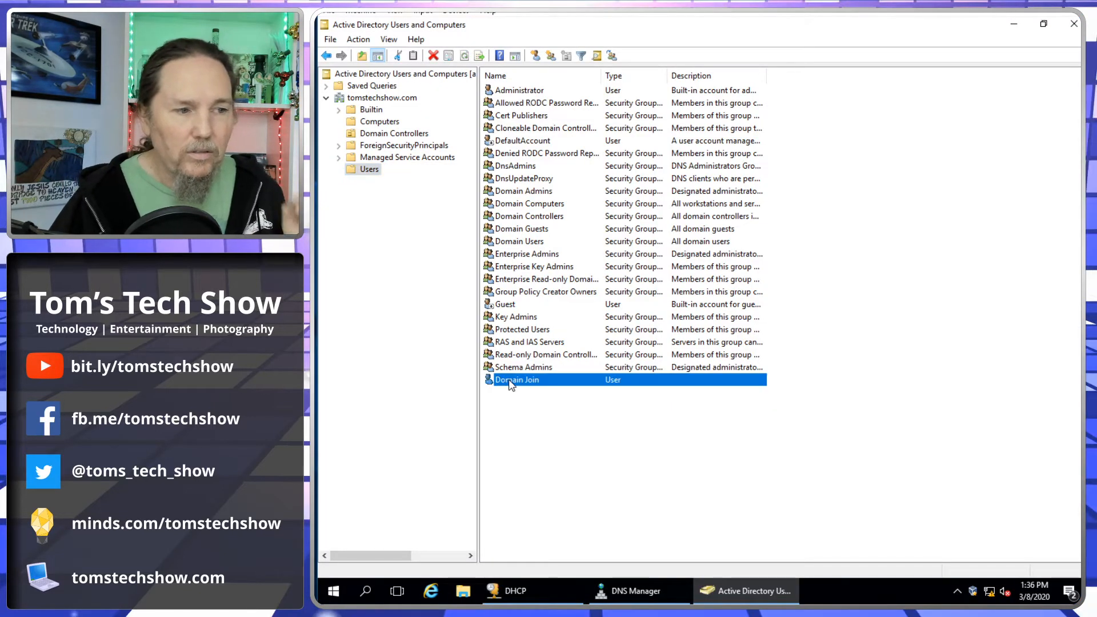
pyautogui.rightClick(509, 380)
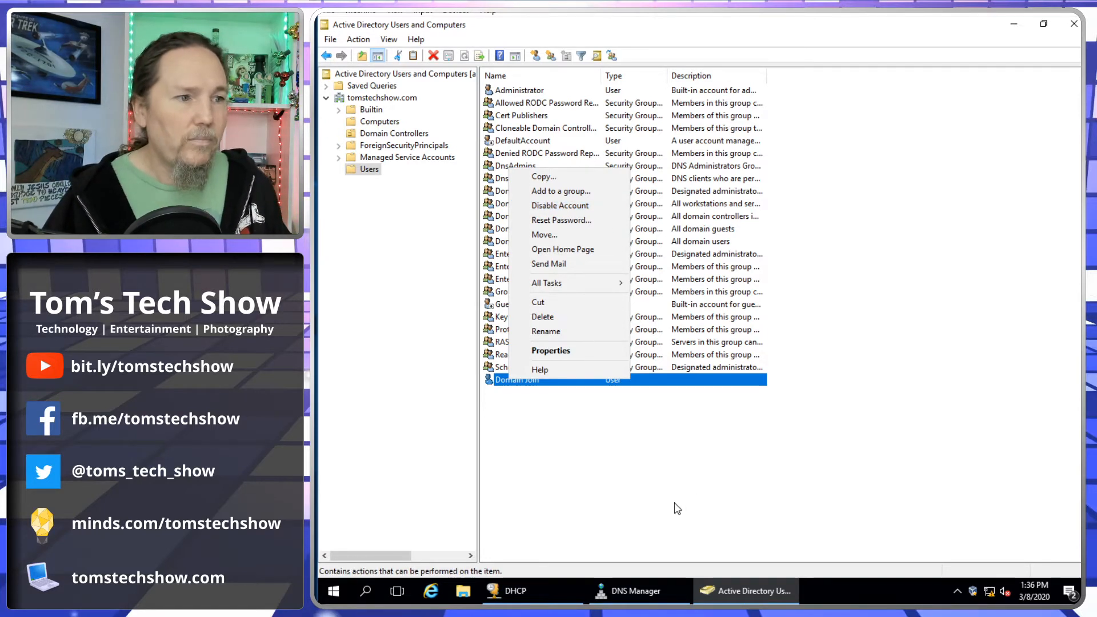
pyautogui.click(658, 504)
pyautogui.click(658, 504)
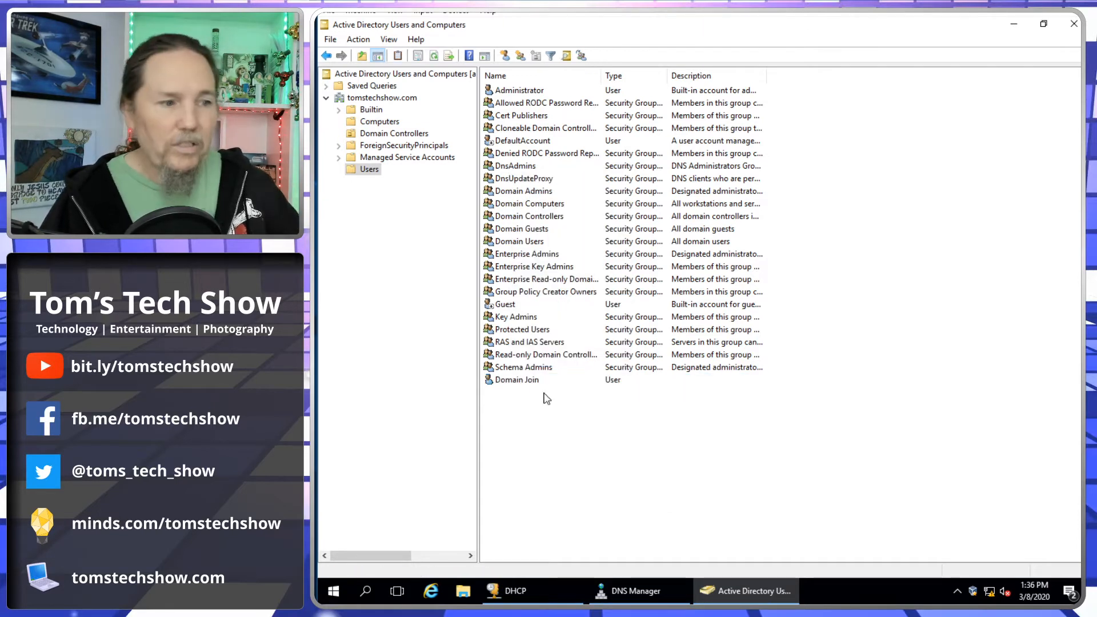
pyautogui.rightClick(530, 380)
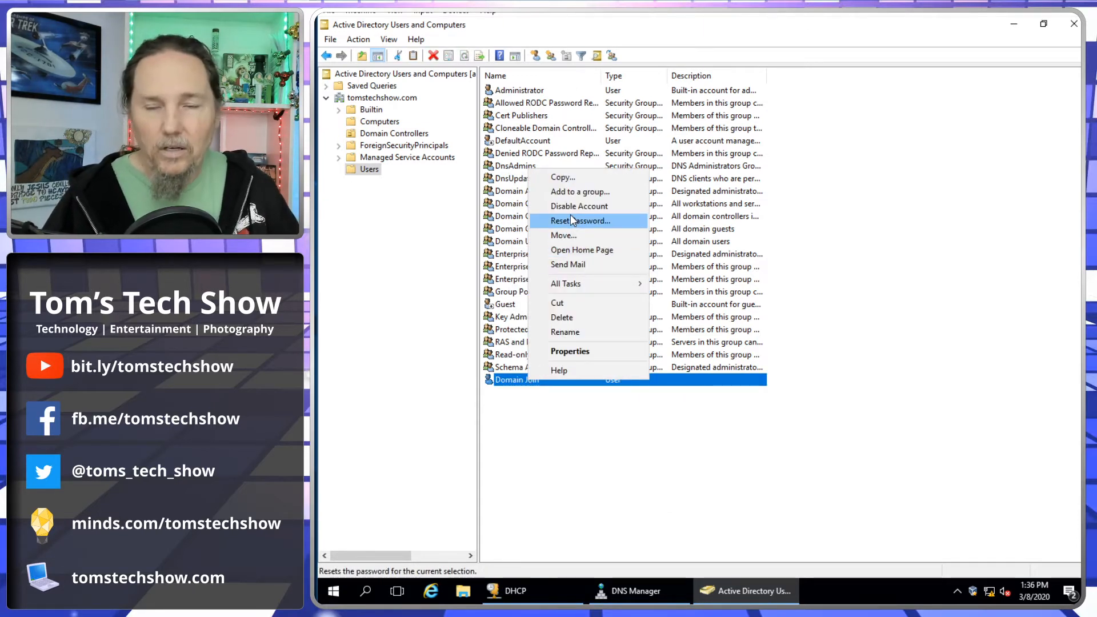
pyautogui.click(766, 510)
pyautogui.click(767, 510)
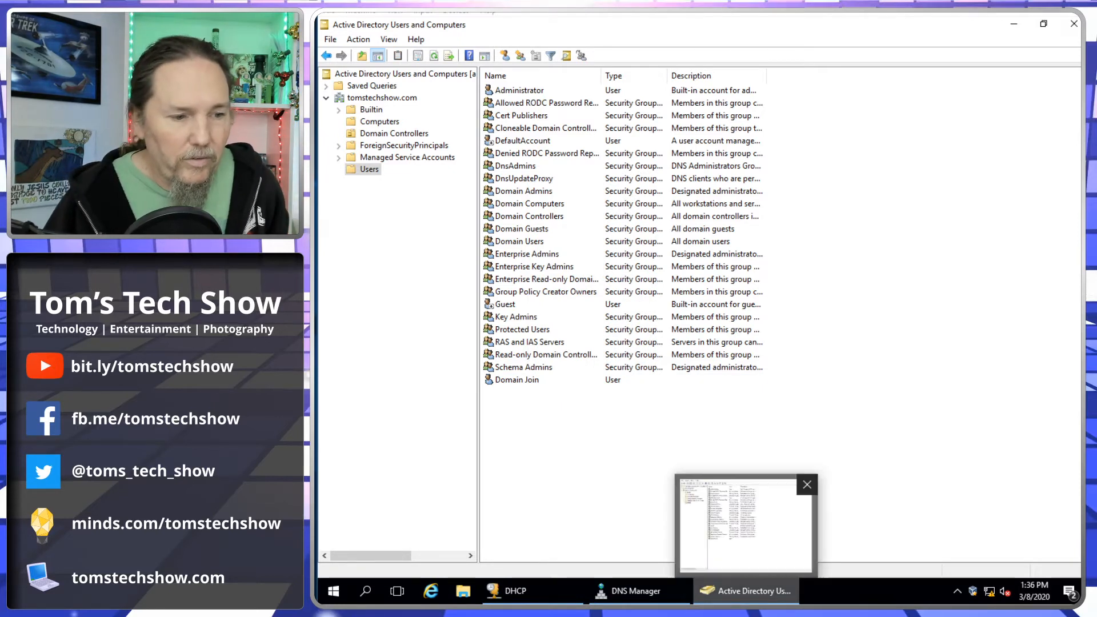
pyautogui.click(746, 602)
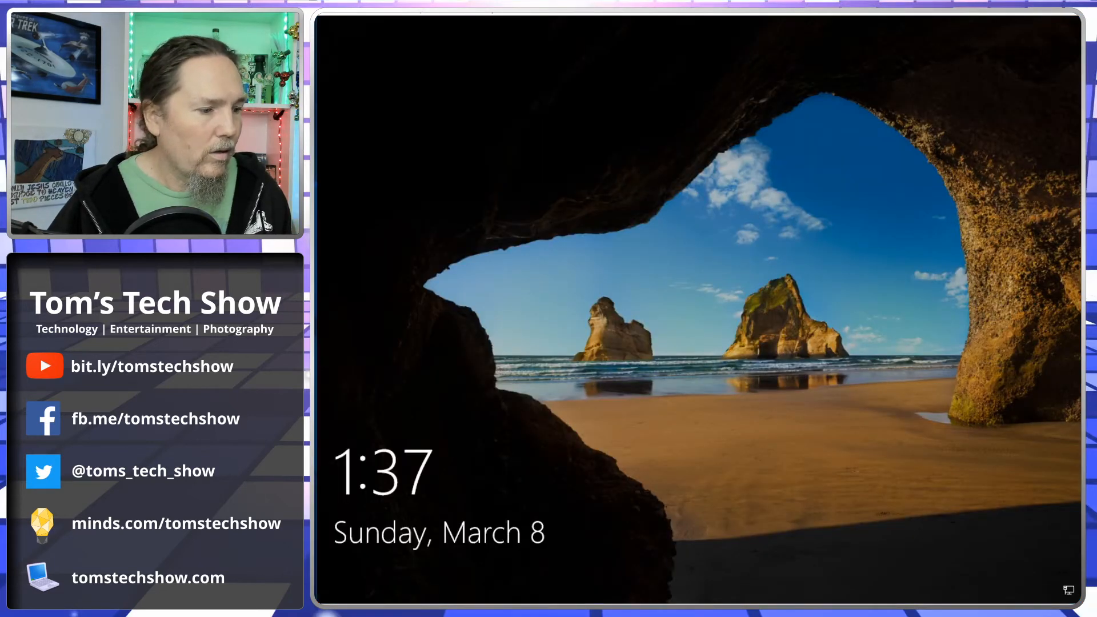
pyautogui.click(657, 351)
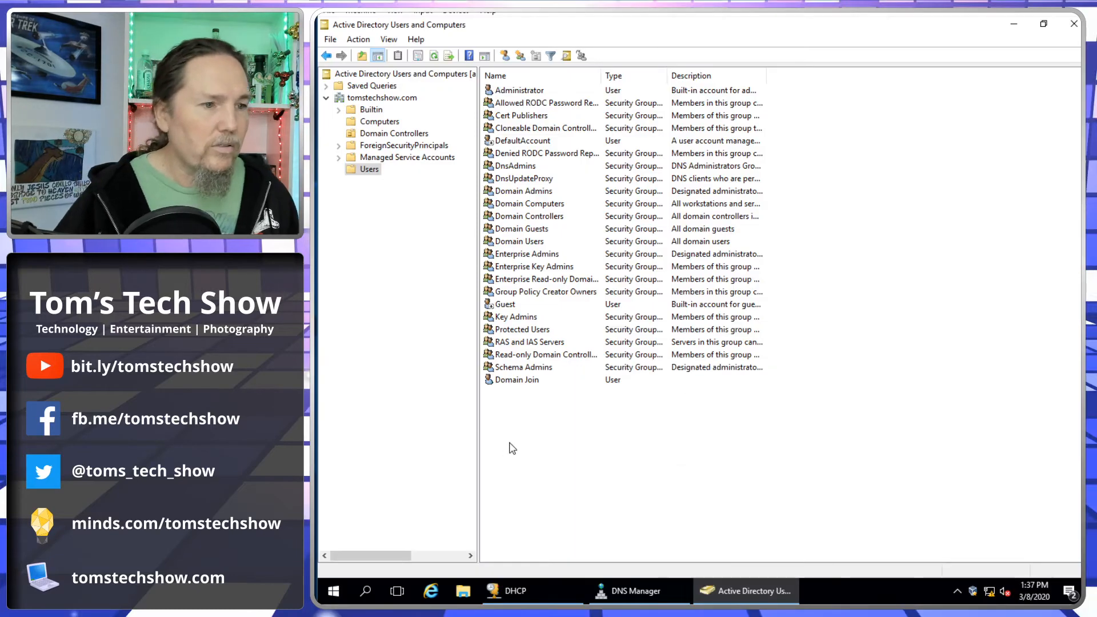
# - Start a new user in Users with the user's first name, last name and logon name
pyautogui.rightClick(536, 442)
pyautogui.moveTo(590, 298)
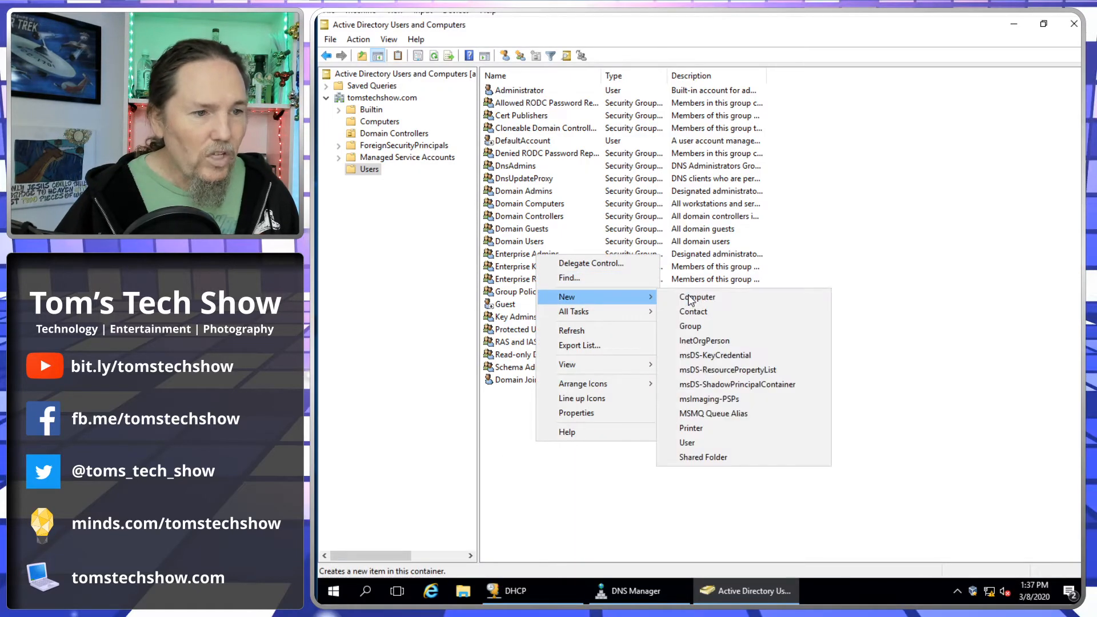
pyautogui.click(688, 443)
pyautogui.press('Tab')
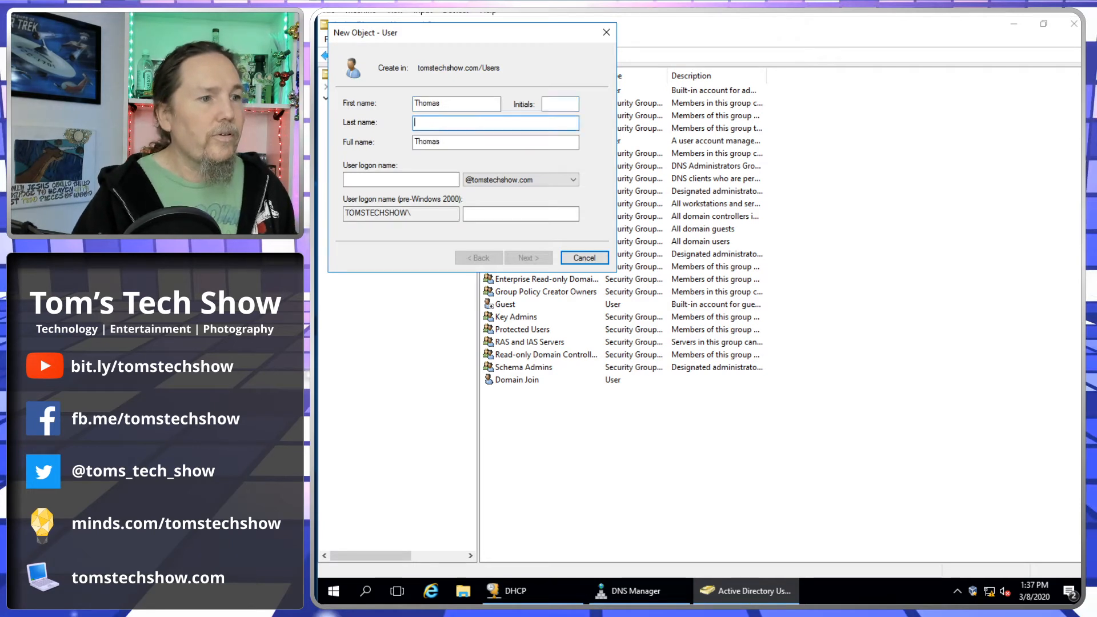
pyautogui.press('Tab')
pyautogui.press('Tab')
pyautogui.press('Tab')
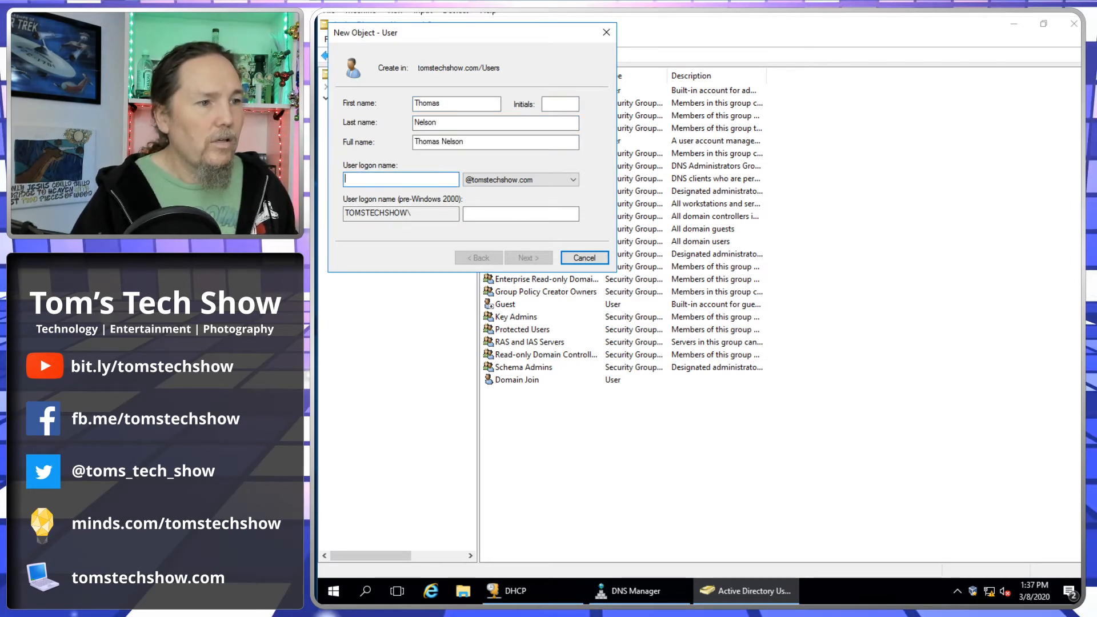
pyautogui.write('thomas')
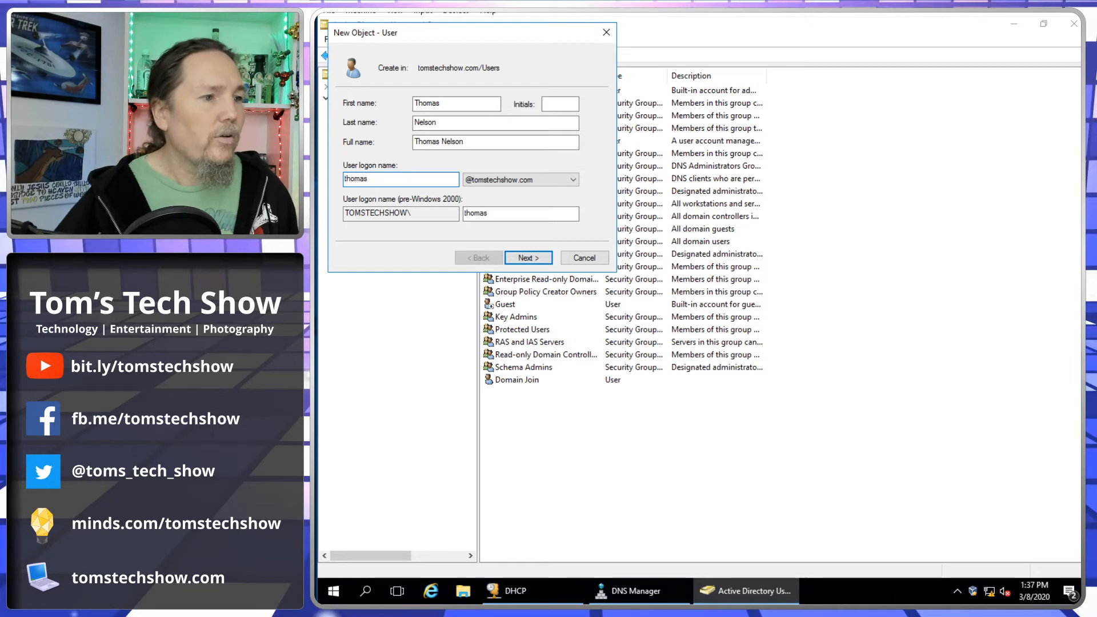
# - Set the user's password to never expire with no forced change at logon, and finish
pyautogui.click(531, 260)
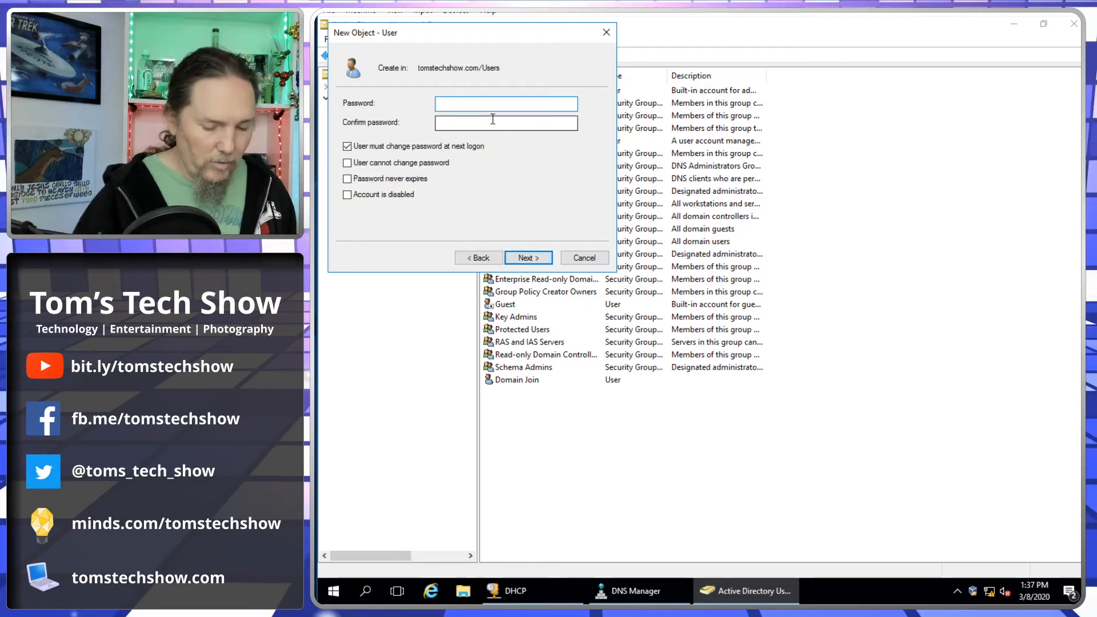
pyautogui.write('••••••••')
pyautogui.press('Tab')
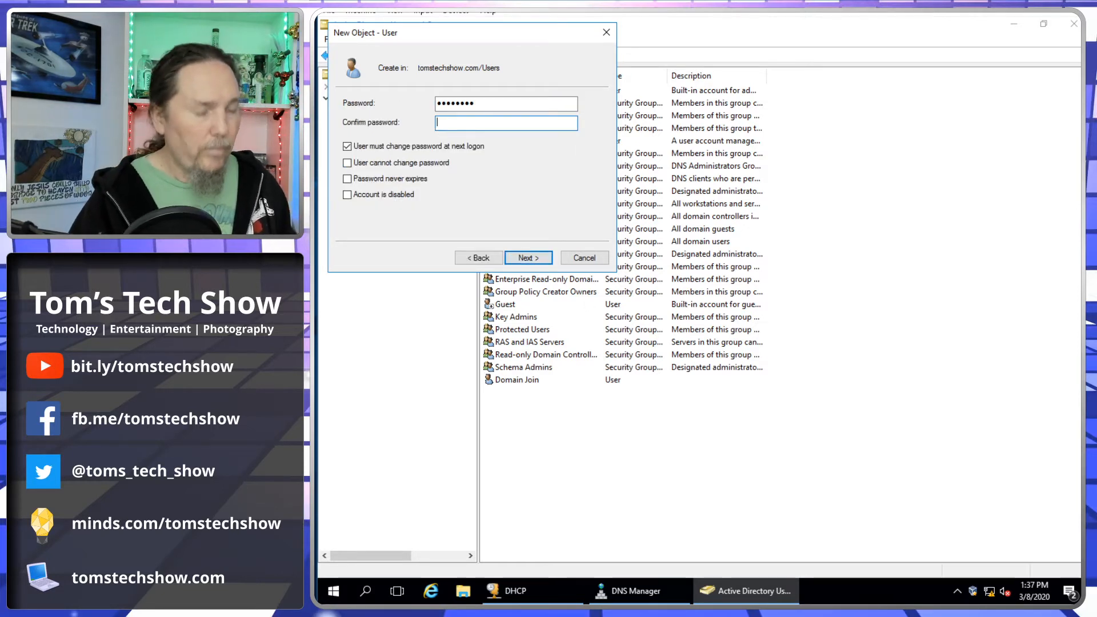
pyautogui.write('•••••••••')
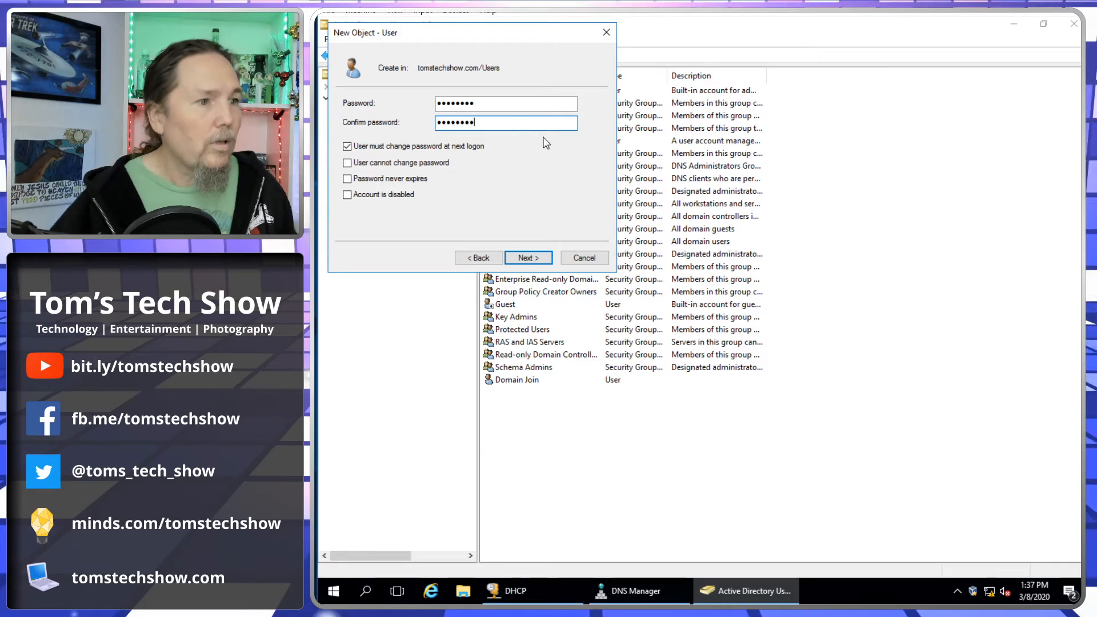
pyautogui.click(347, 146)
pyautogui.click(346, 178)
pyautogui.click(535, 258)
pyautogui.click(528, 258)
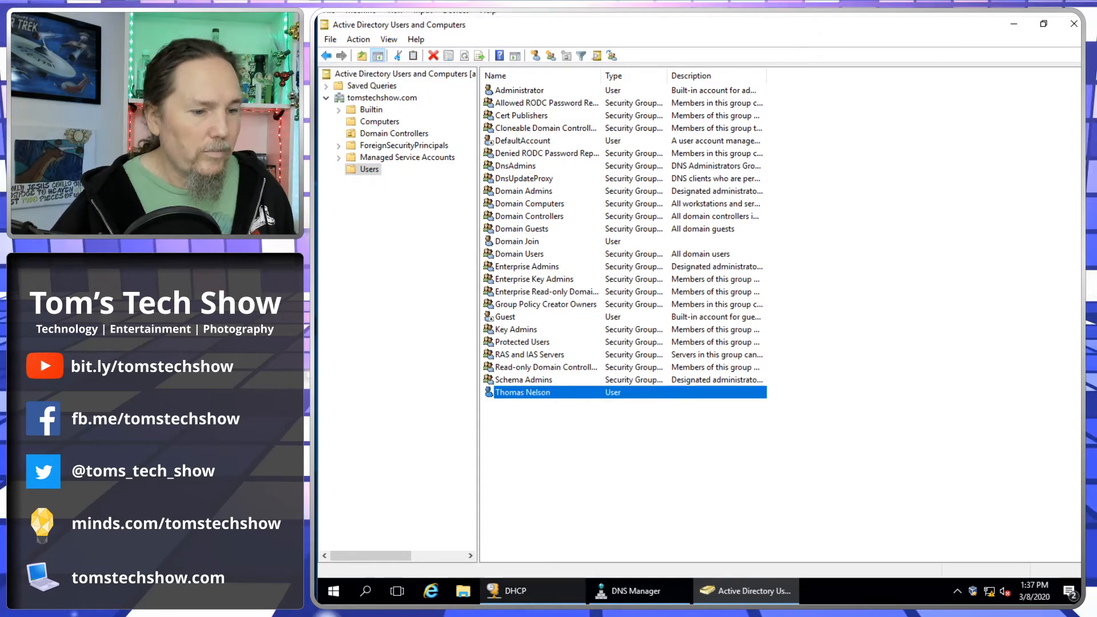
# - Sign the client in as the new domain user via Other user, then return to the server
pyautogui.click(630, 610)
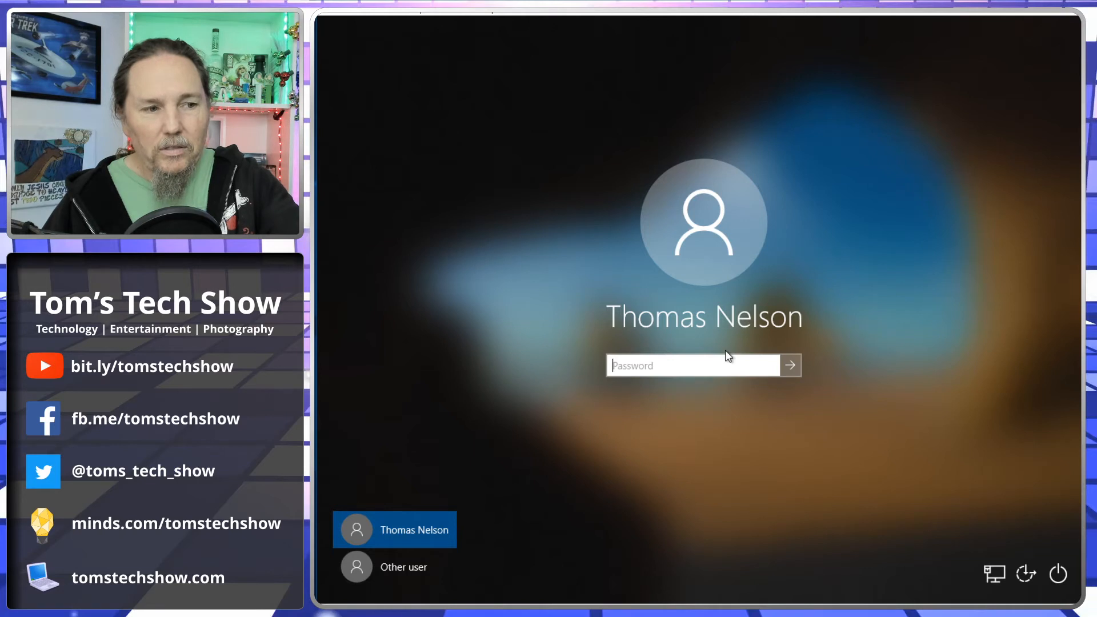
pyautogui.click(416, 572)
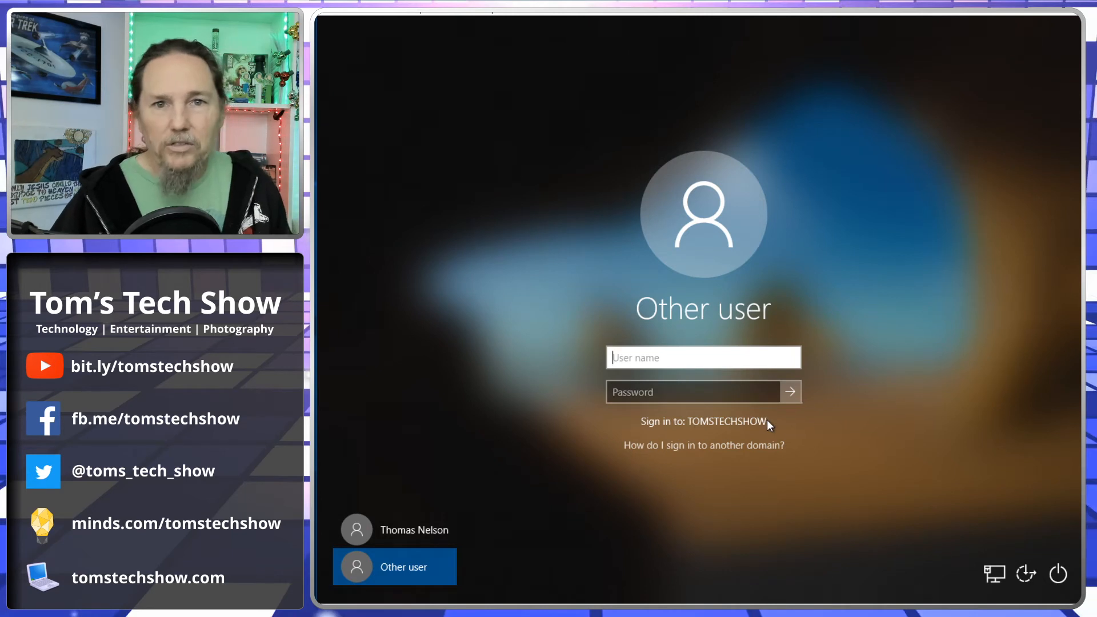
pyautogui.write('thomas')
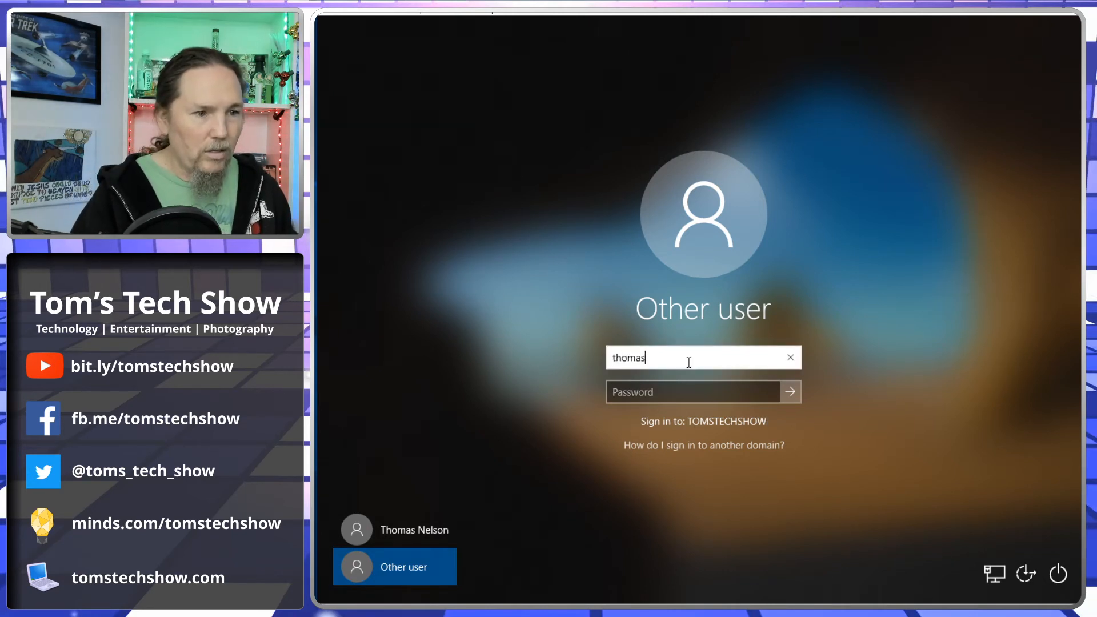
pyautogui.press('Tab')
pyautogui.write('*********')
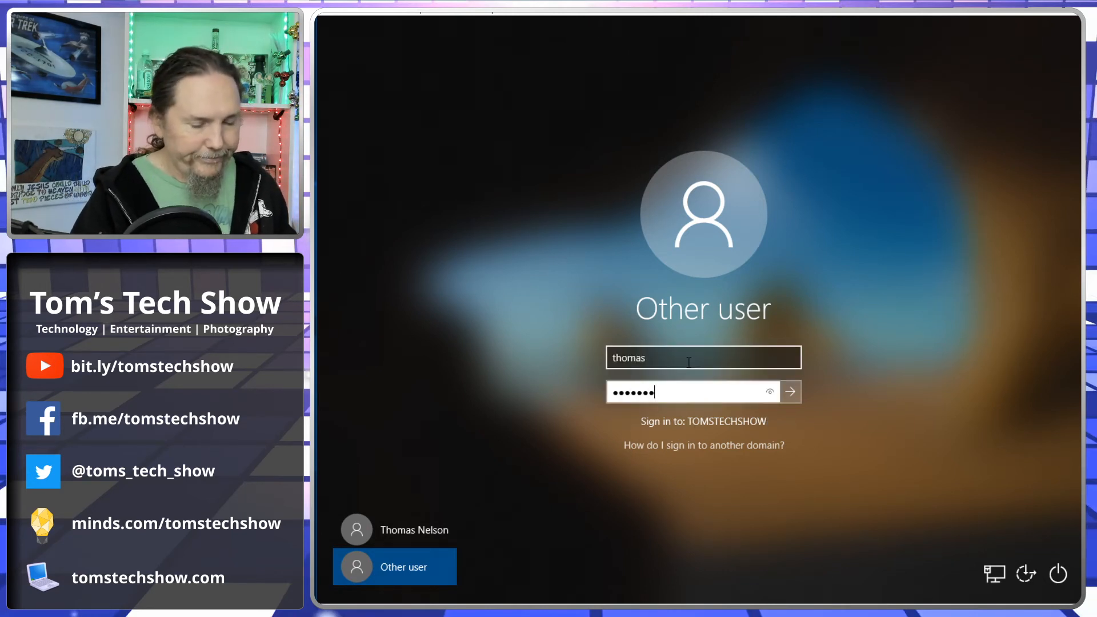
pyautogui.press('Return')
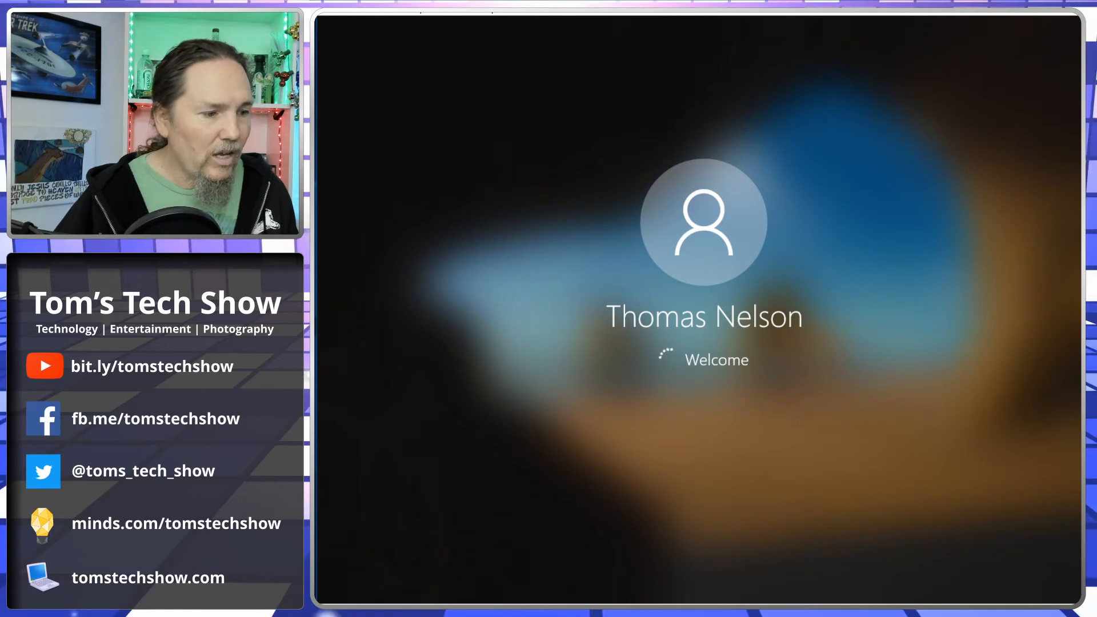
pyautogui.hotkey('alt', 'Tab')
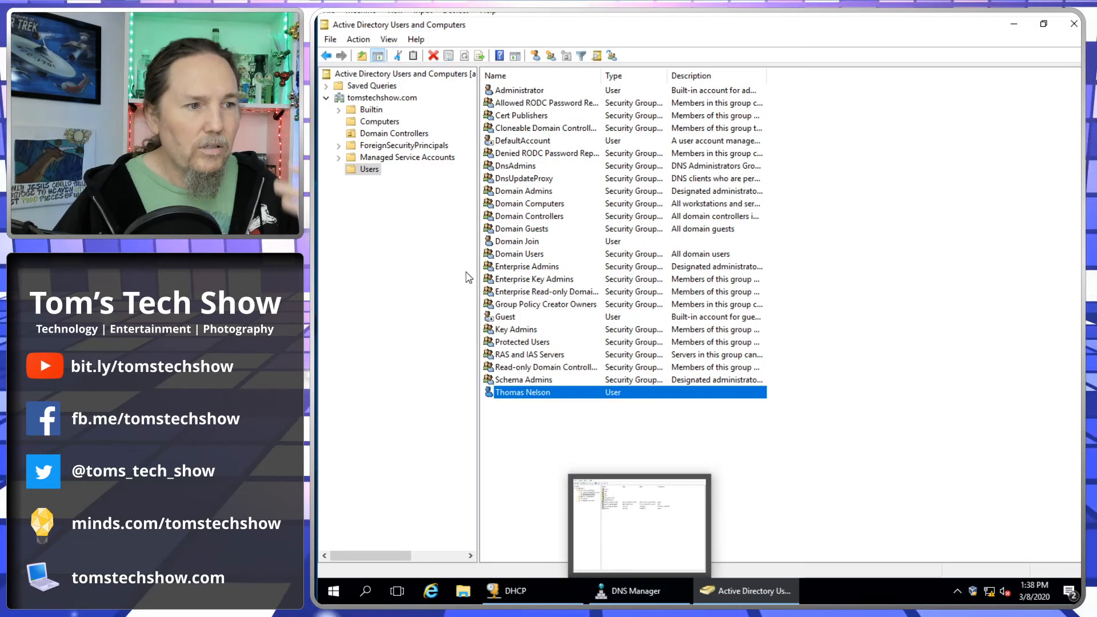
# - Refresh DNS Manager to find CLIENT-01 at 10.0.2.100, then open the Computers container
pyautogui.click(647, 595)
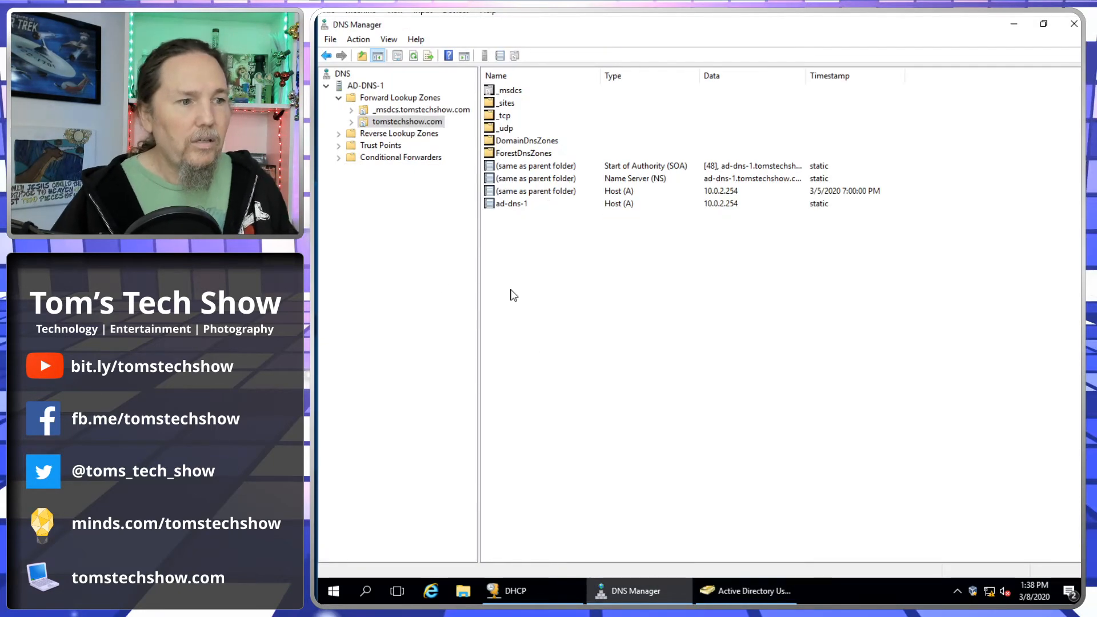
pyautogui.click(413, 55)
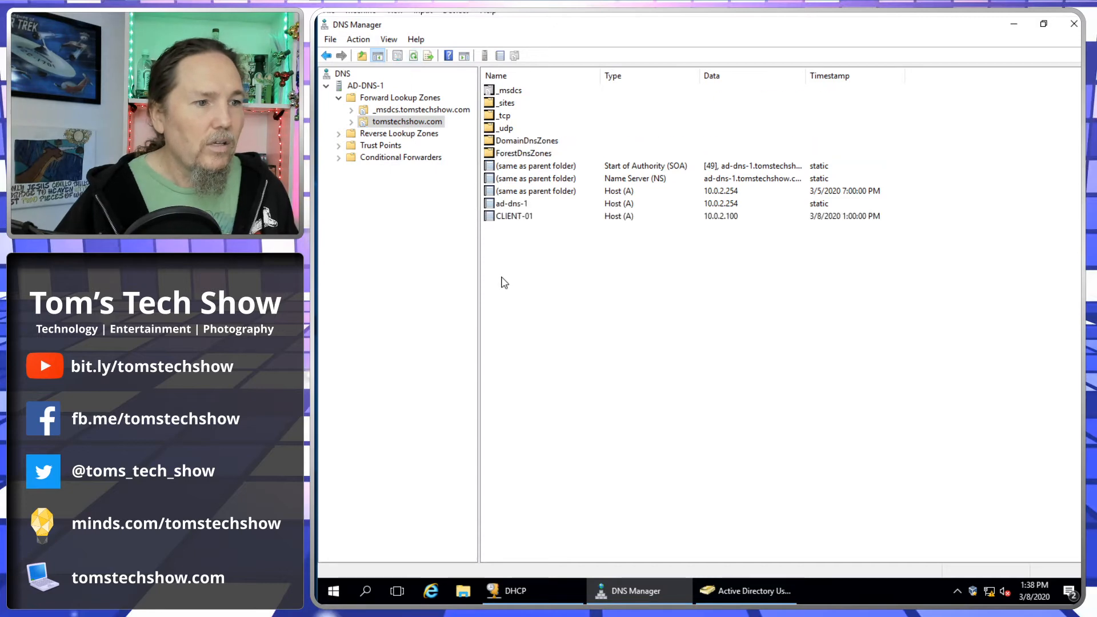
pyautogui.click(511, 218)
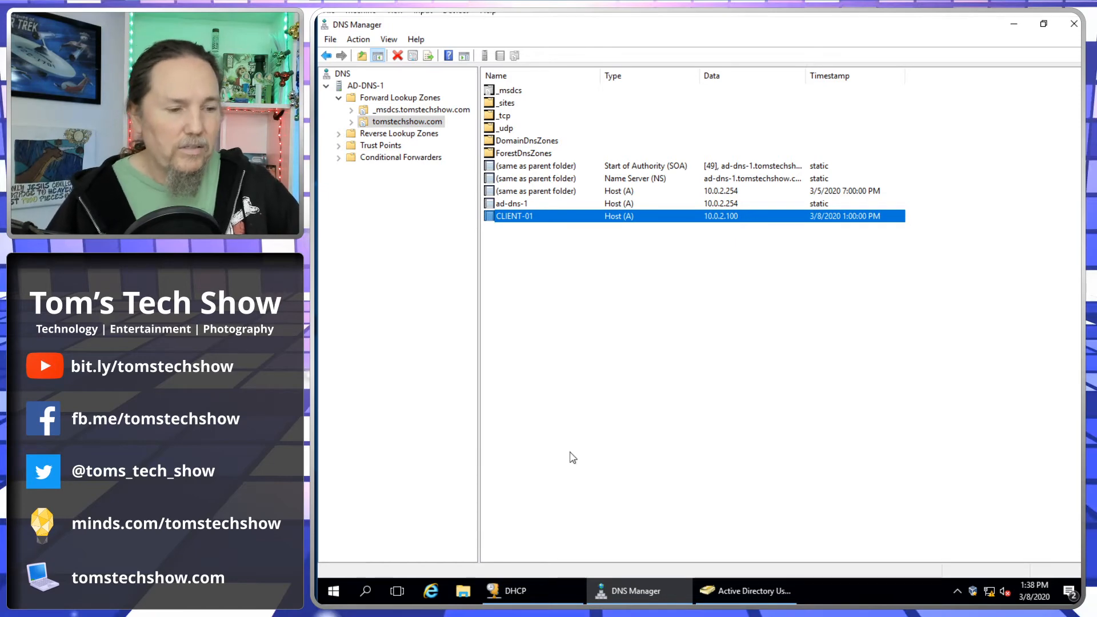
pyautogui.click(737, 592)
pyautogui.click(373, 122)
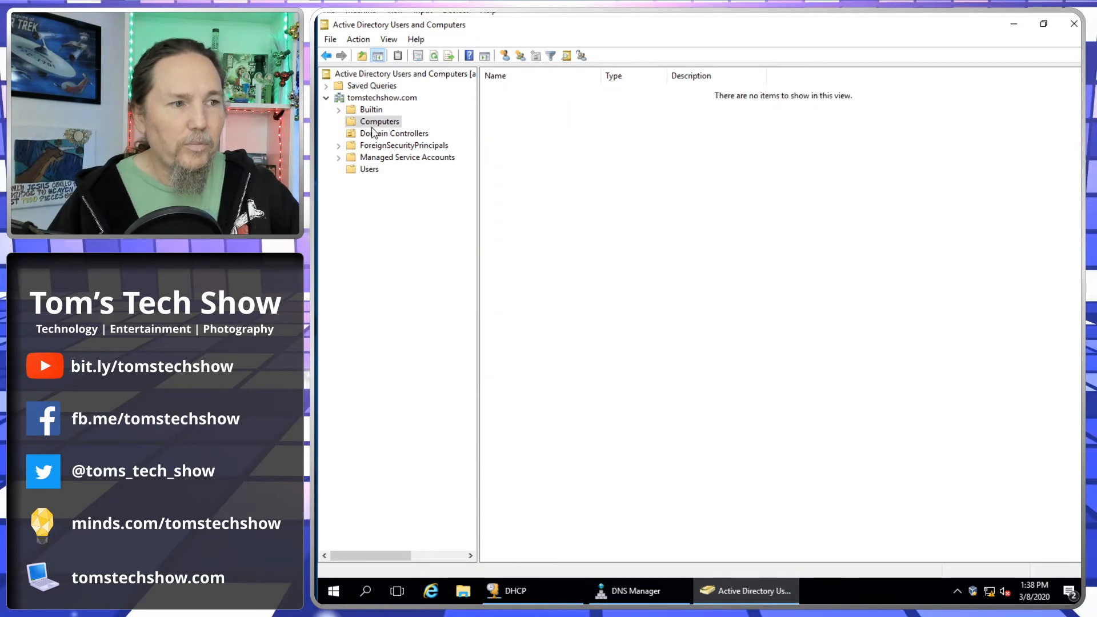
# - Refresh Computers to show CLIENT-01, select it, then return to the Users container
pyautogui.click(433, 55)
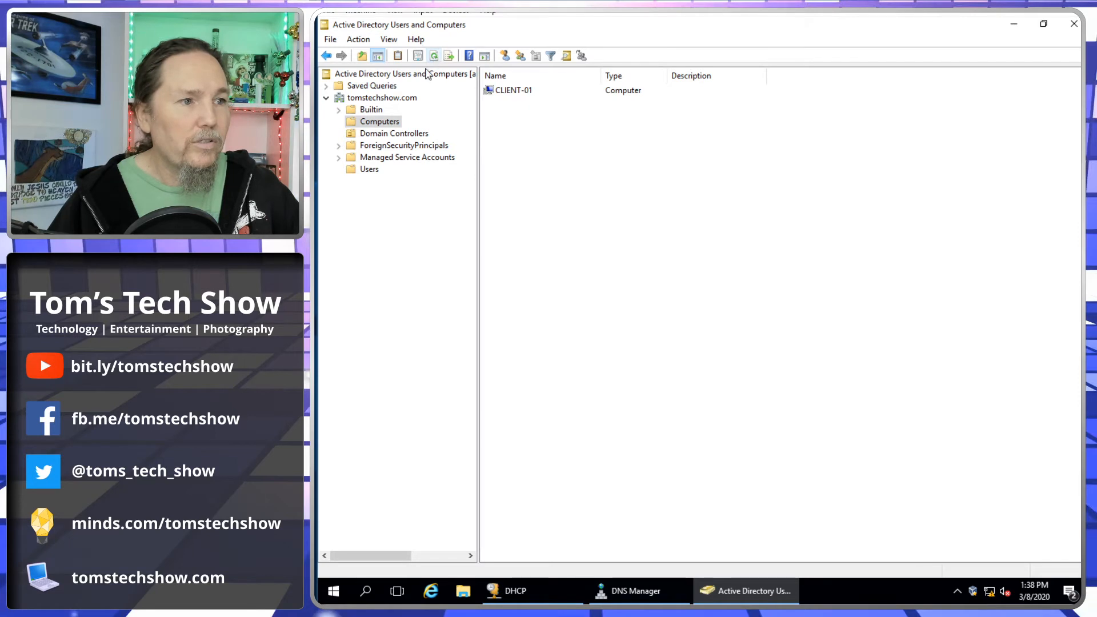
pyautogui.click(509, 90)
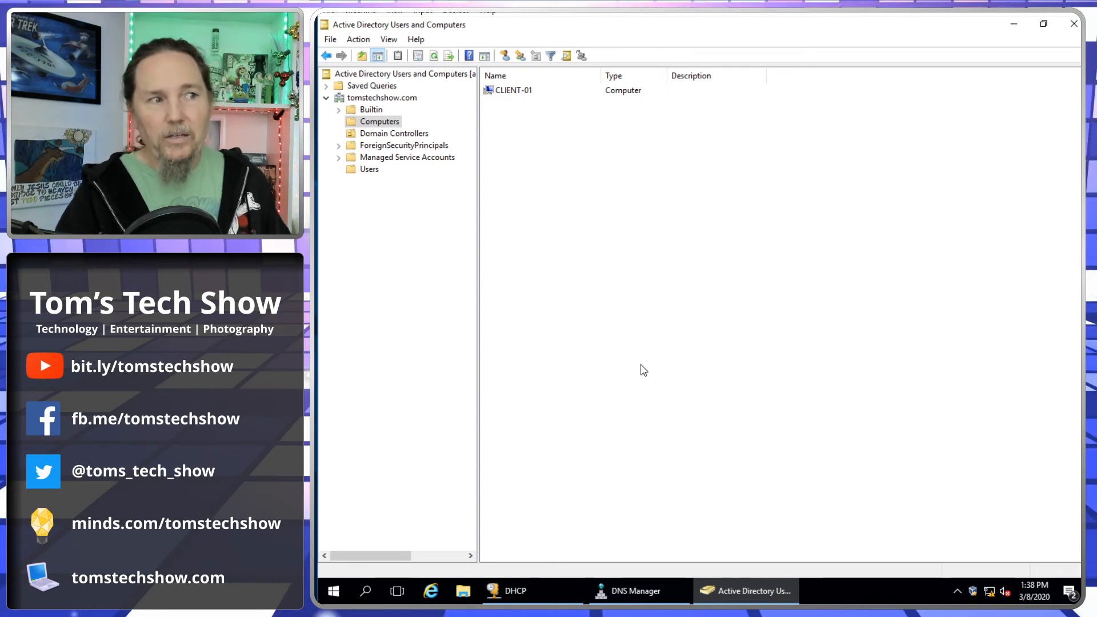
pyautogui.click(369, 169)
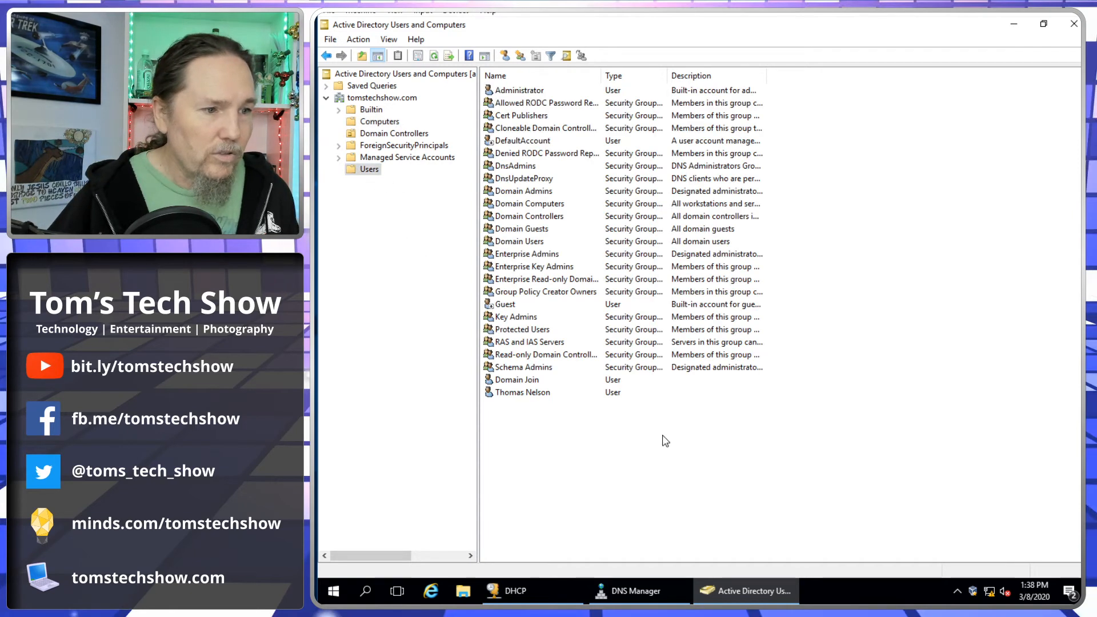
# - Check the Domain Join and new user accounts, then switch to the client desktop
pyautogui.click(538, 380)
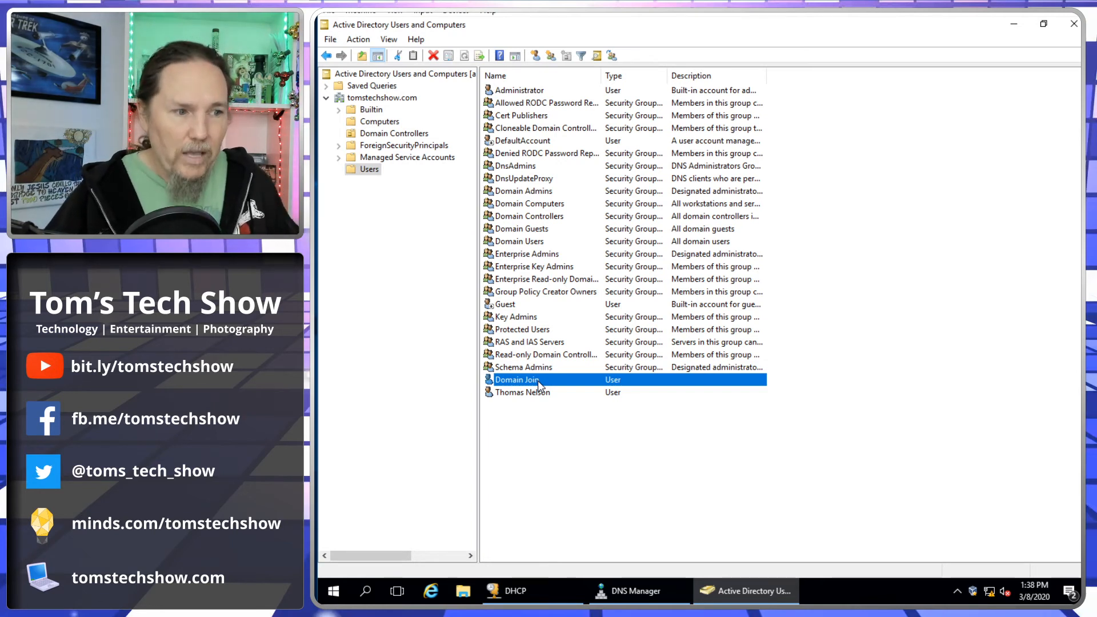
pyautogui.click(546, 395)
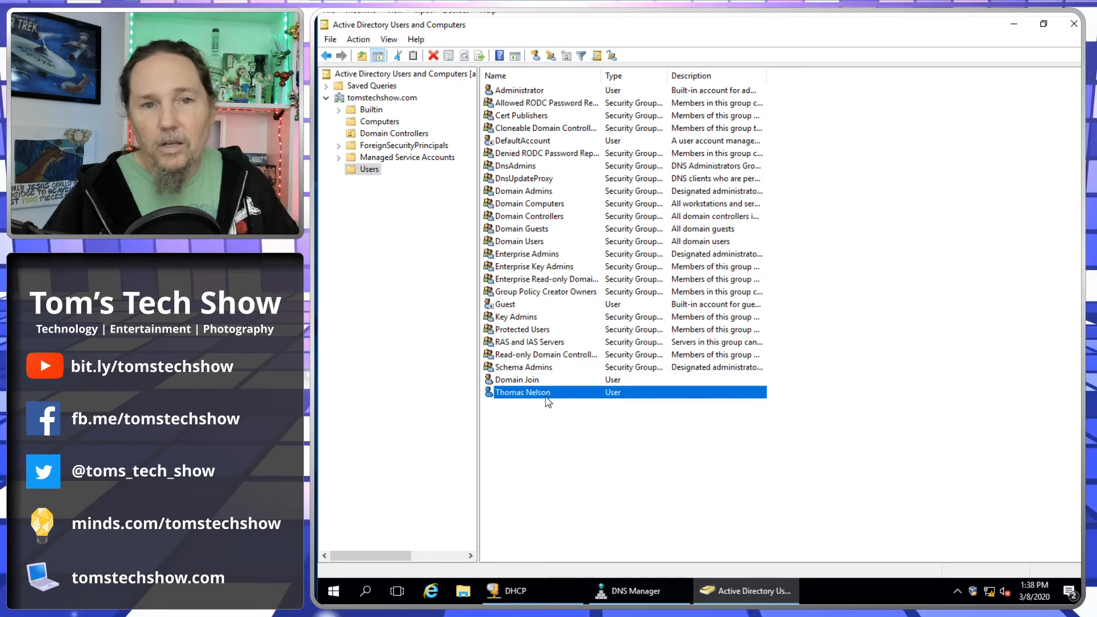
pyautogui.click(649, 612)
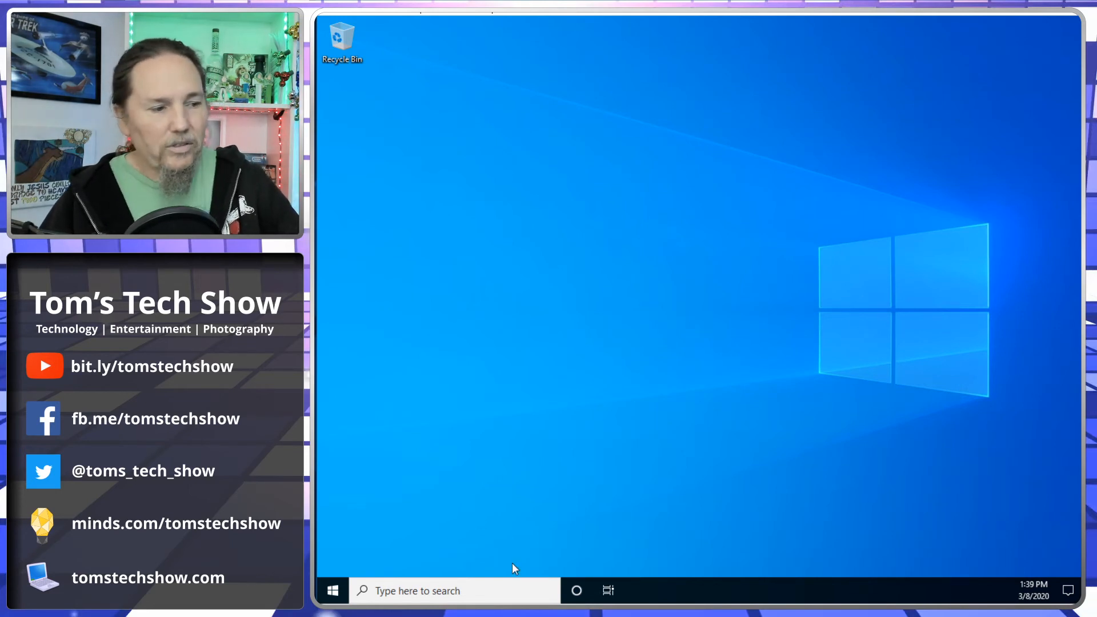
# - Browse the Windows 10 client's Start menu app list, then dismiss it back to the desktop
pyautogui.click(331, 589)
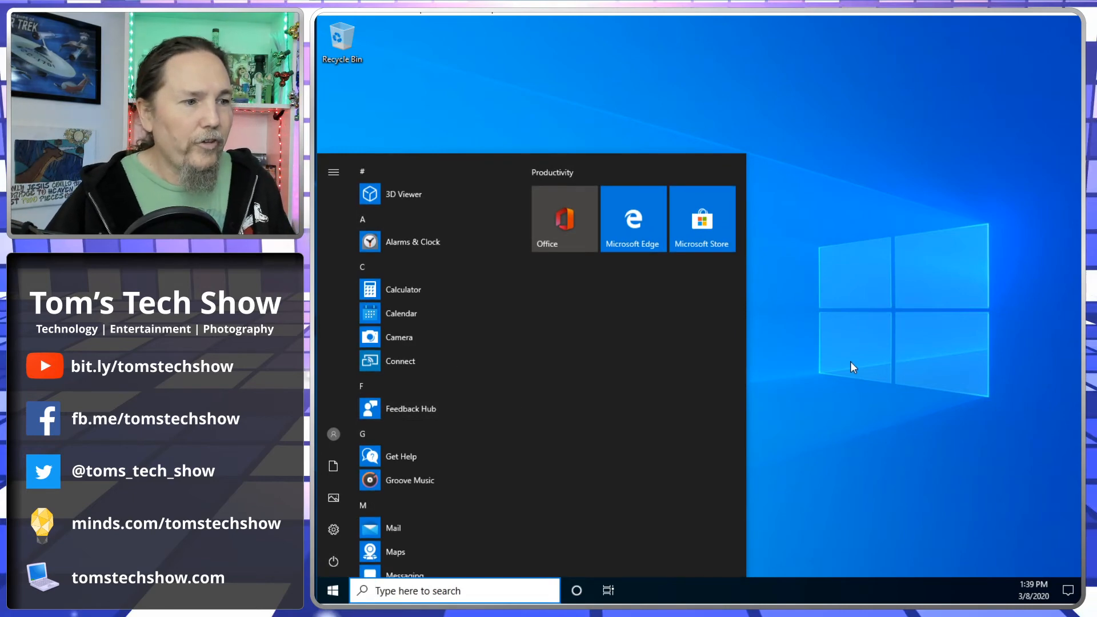
pyautogui.scroll(-10, 409, 390)
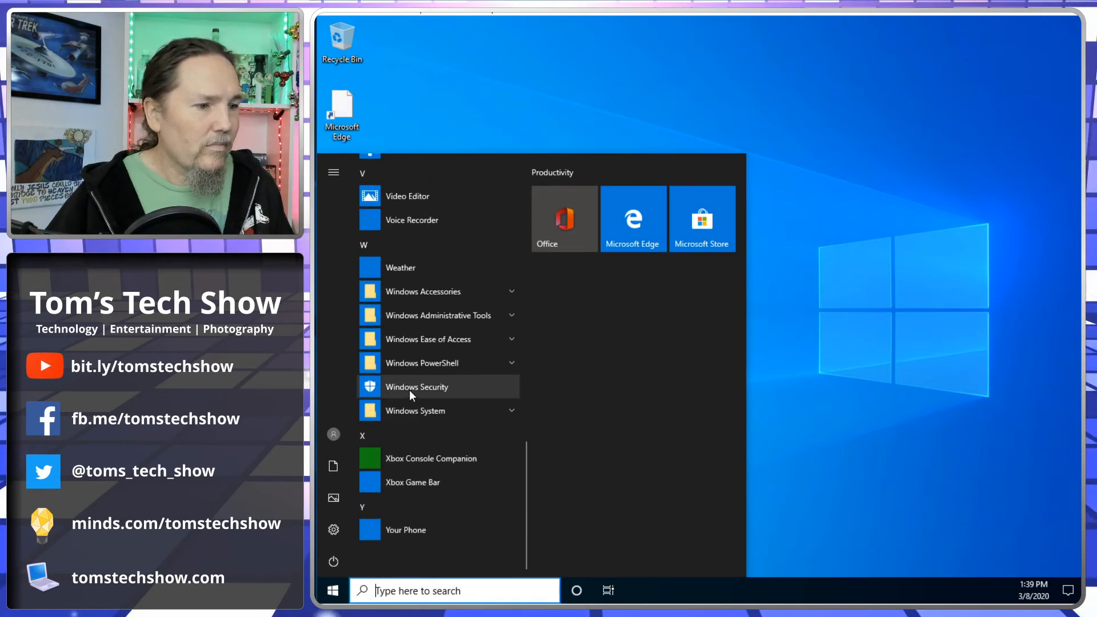
pyautogui.scroll(7, 409, 390)
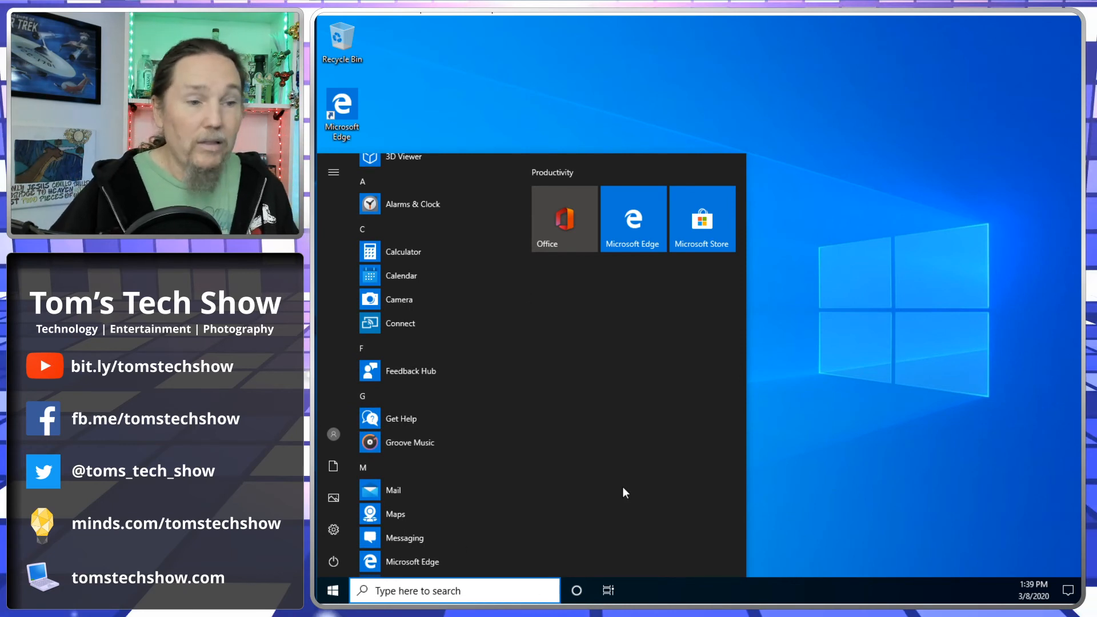
pyautogui.click(822, 509)
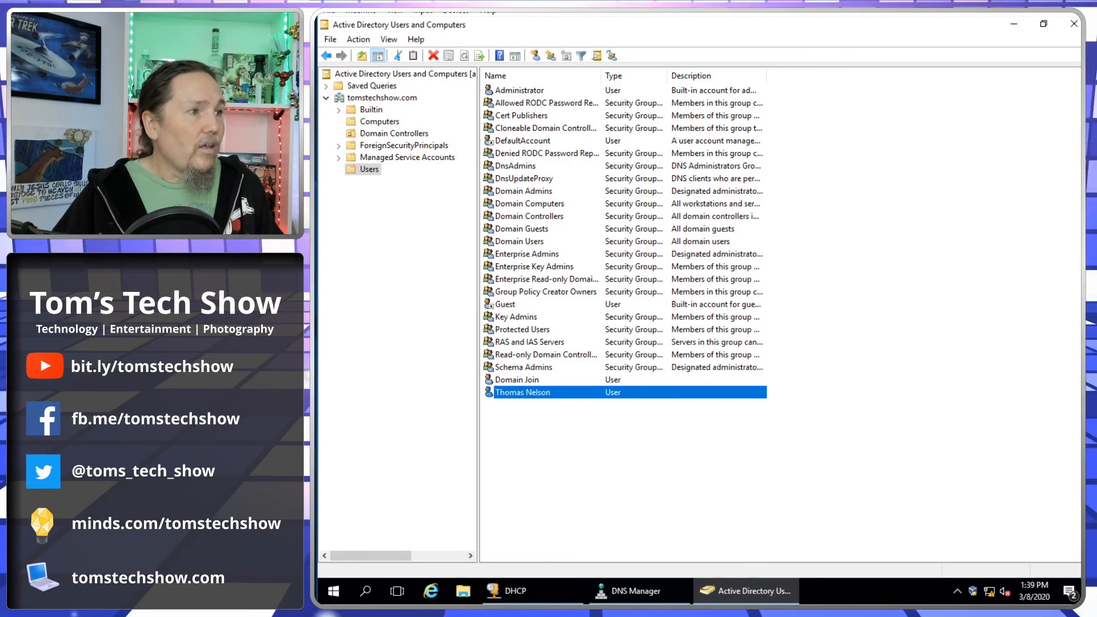